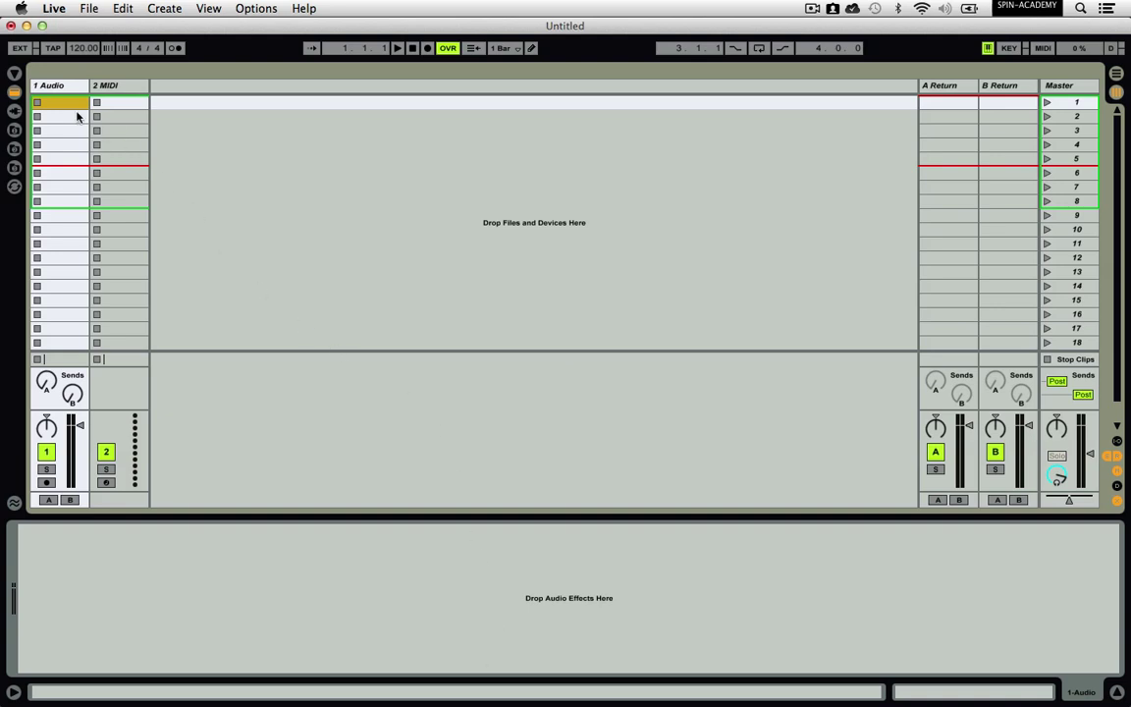
- Delete the 2 MIDI track and insert a new audio track alongside 1 Audio
left_click(111, 89)
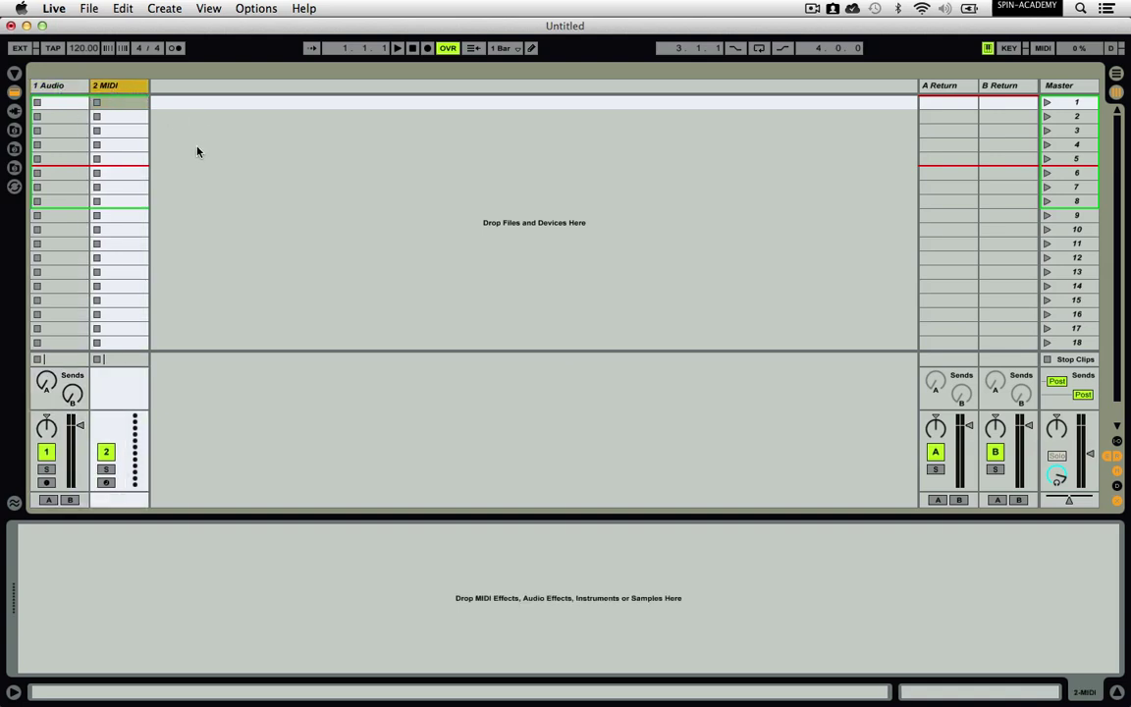
key("Delete")
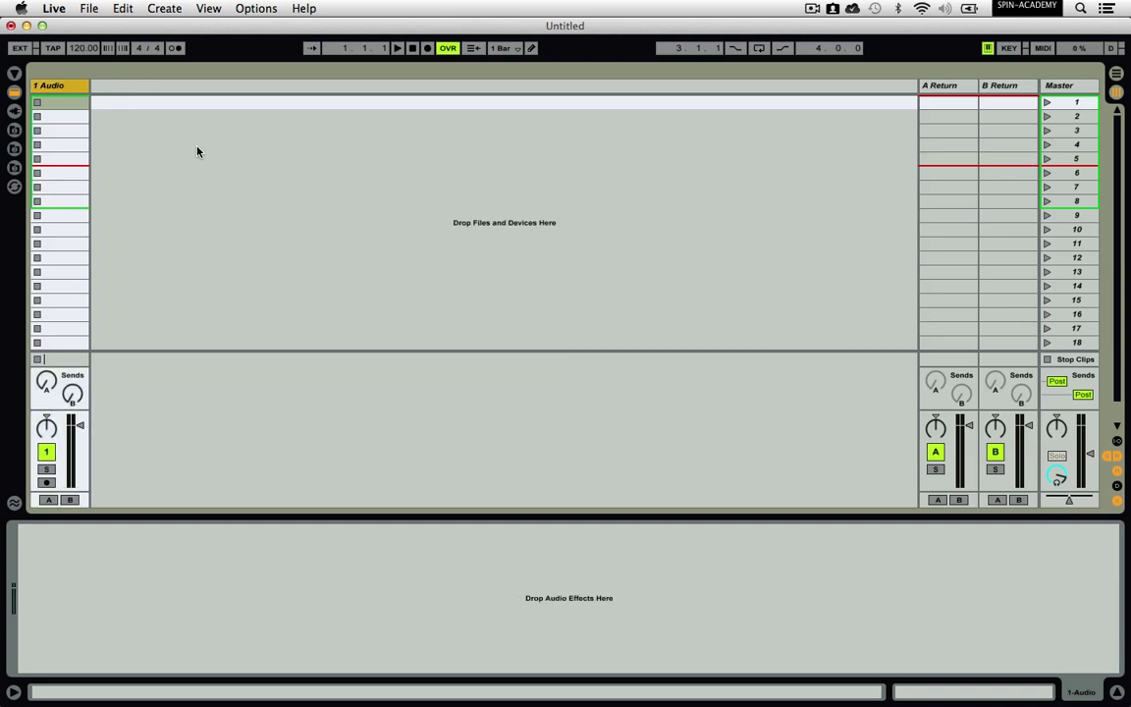
left_click(164, 9)
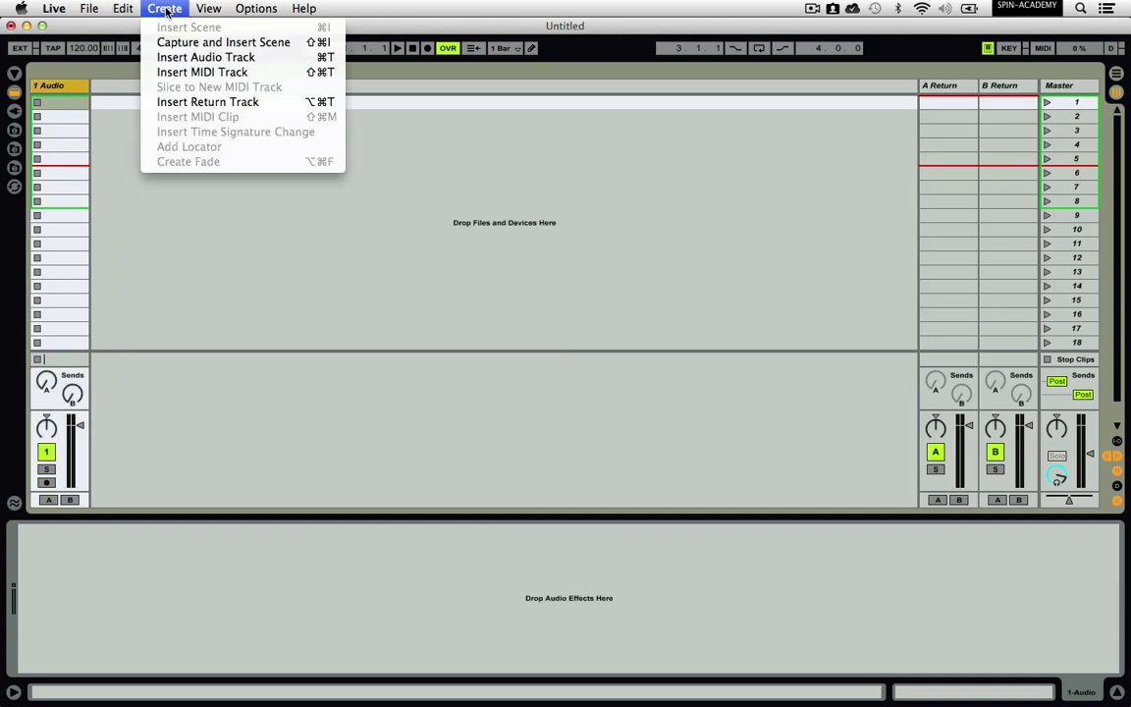
left_click(188, 58)
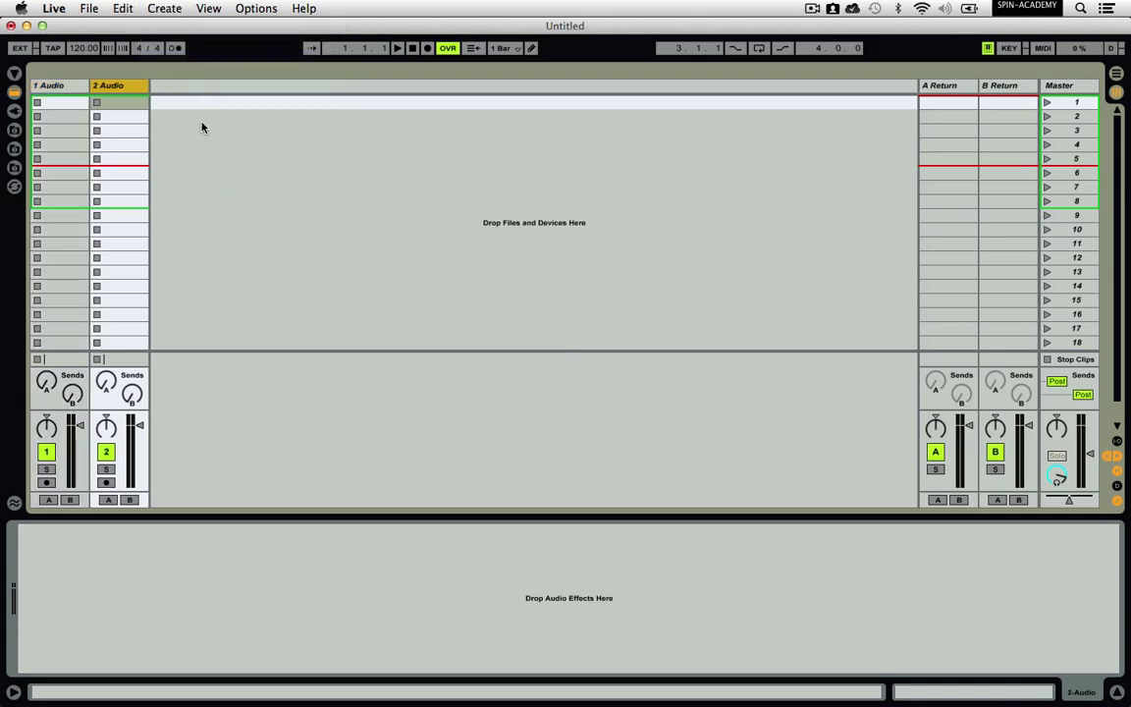
- Widen the track columns and rename the first audio track 'Deck A'
left_click(79, 87)
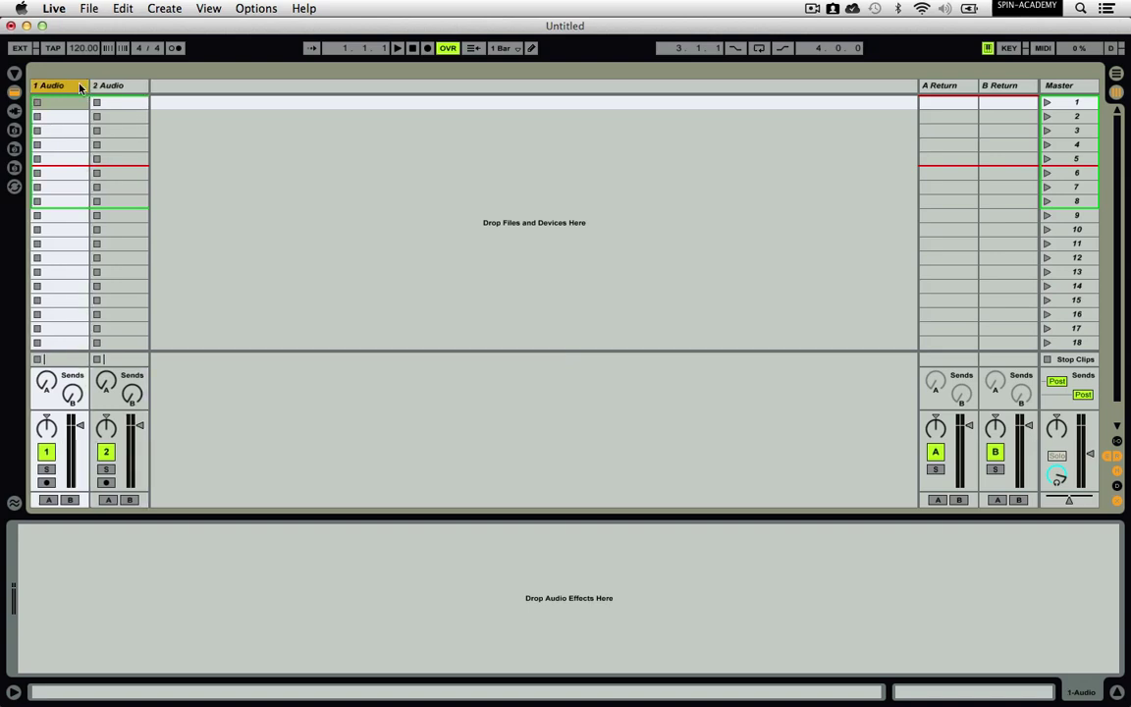
left_click_drag(88, 88, 281, 82)
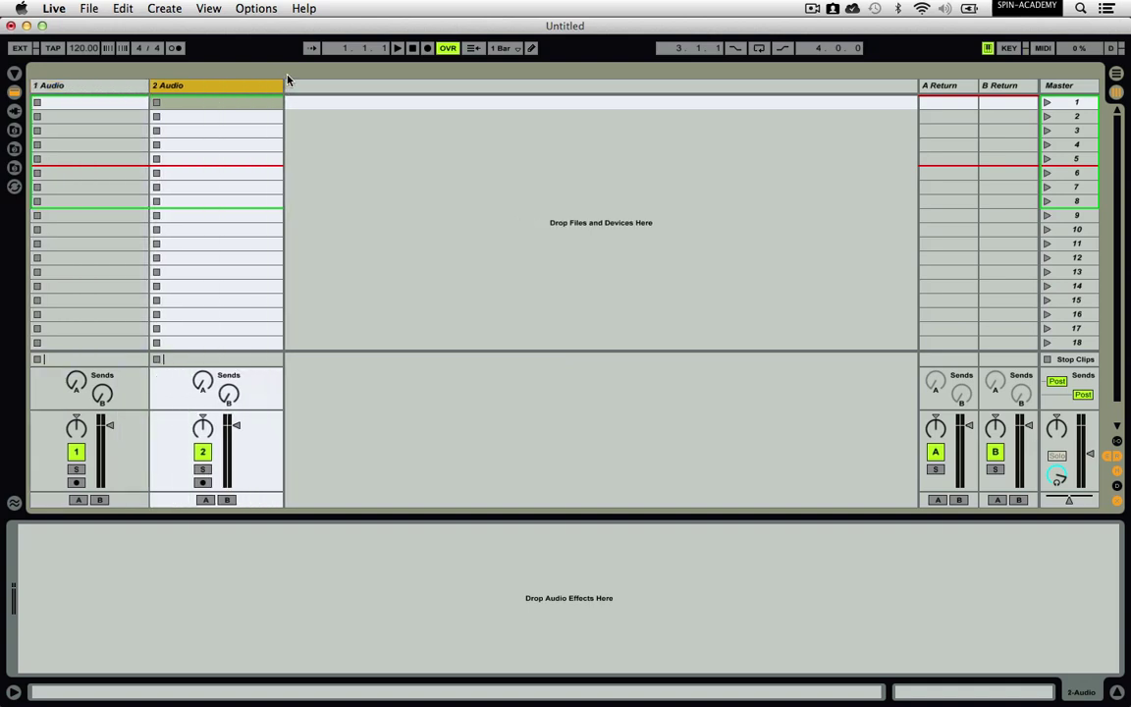
left_click(51, 87)
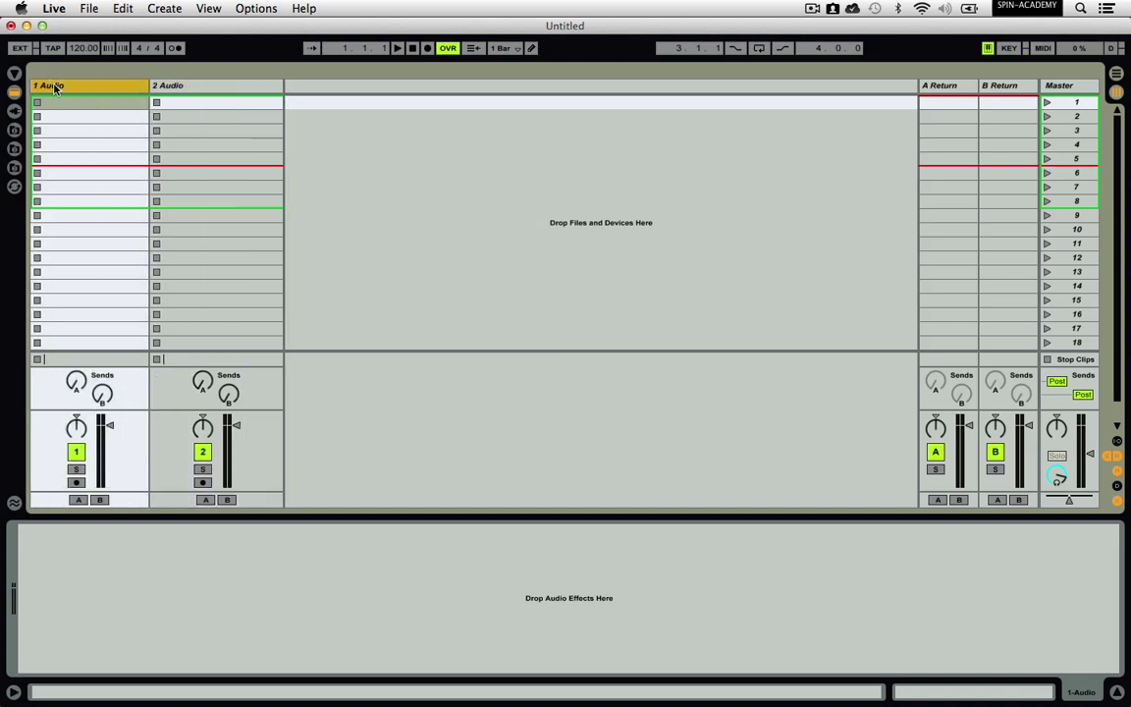
key("super+r")
type("Deck A")
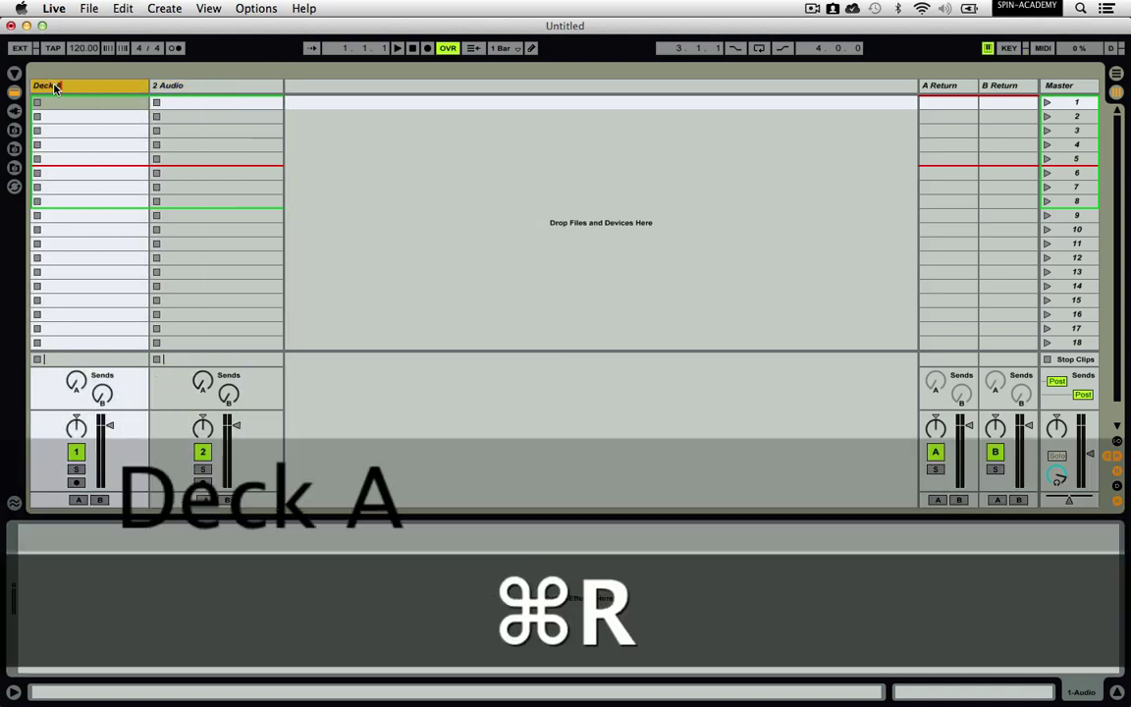
- Rename the second audio track 'Deck B'
left_click(179, 94)
key("super+r")
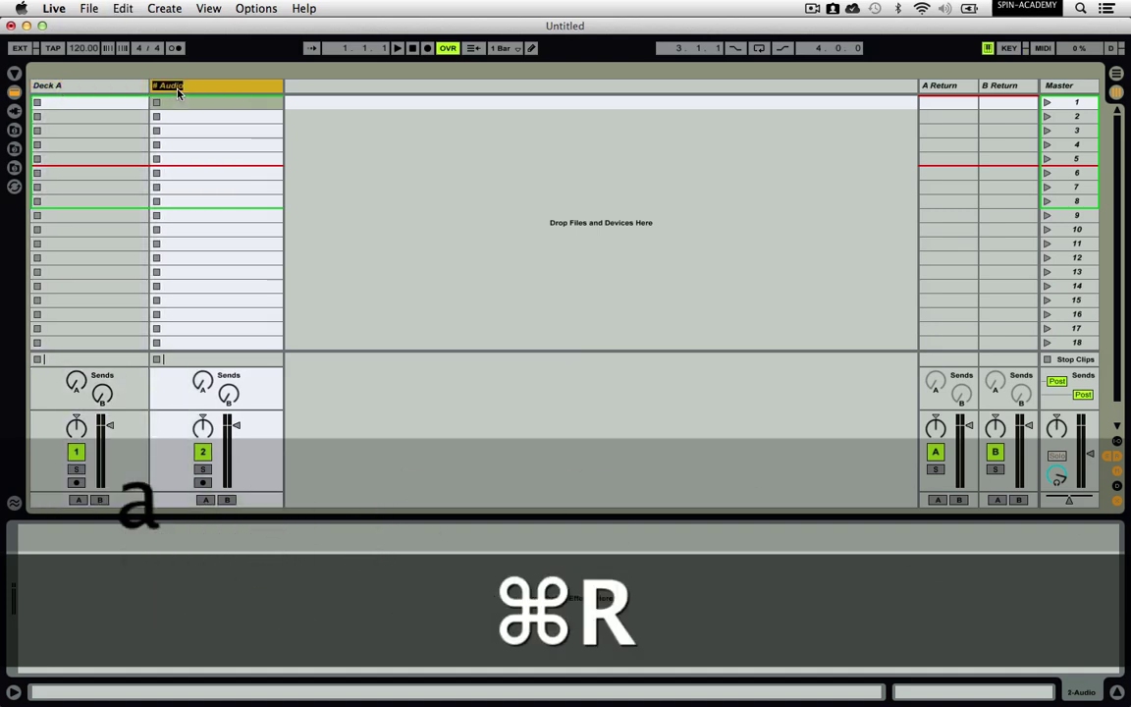
type("Deck B")
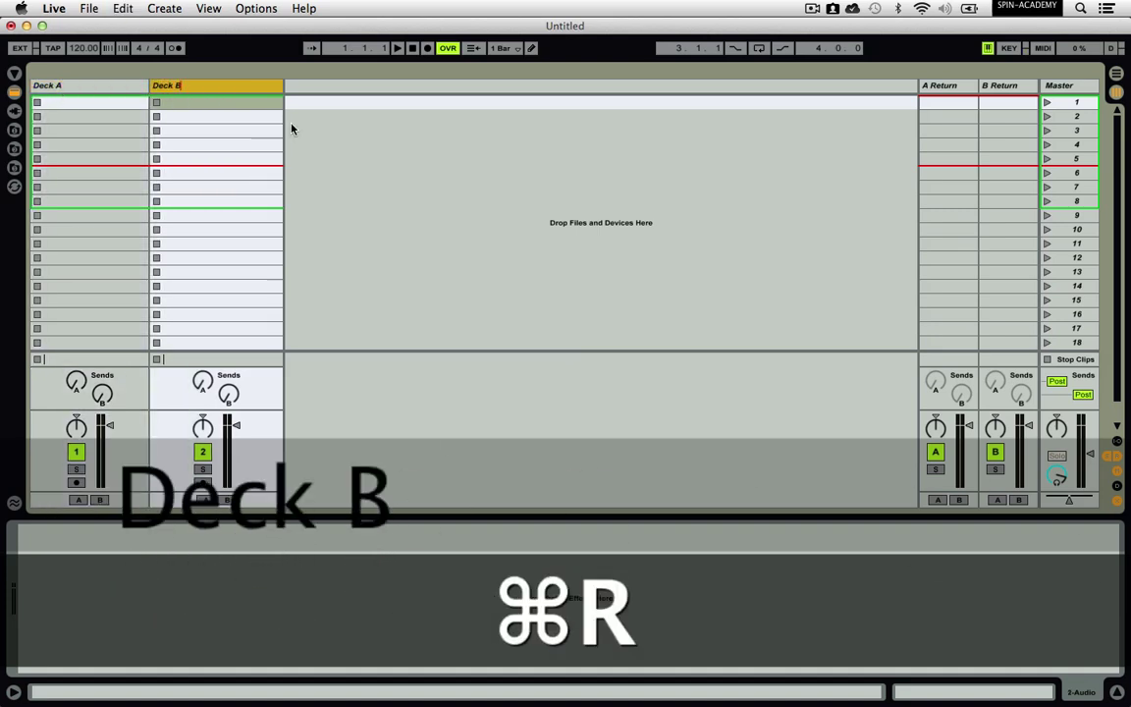
key("Return")
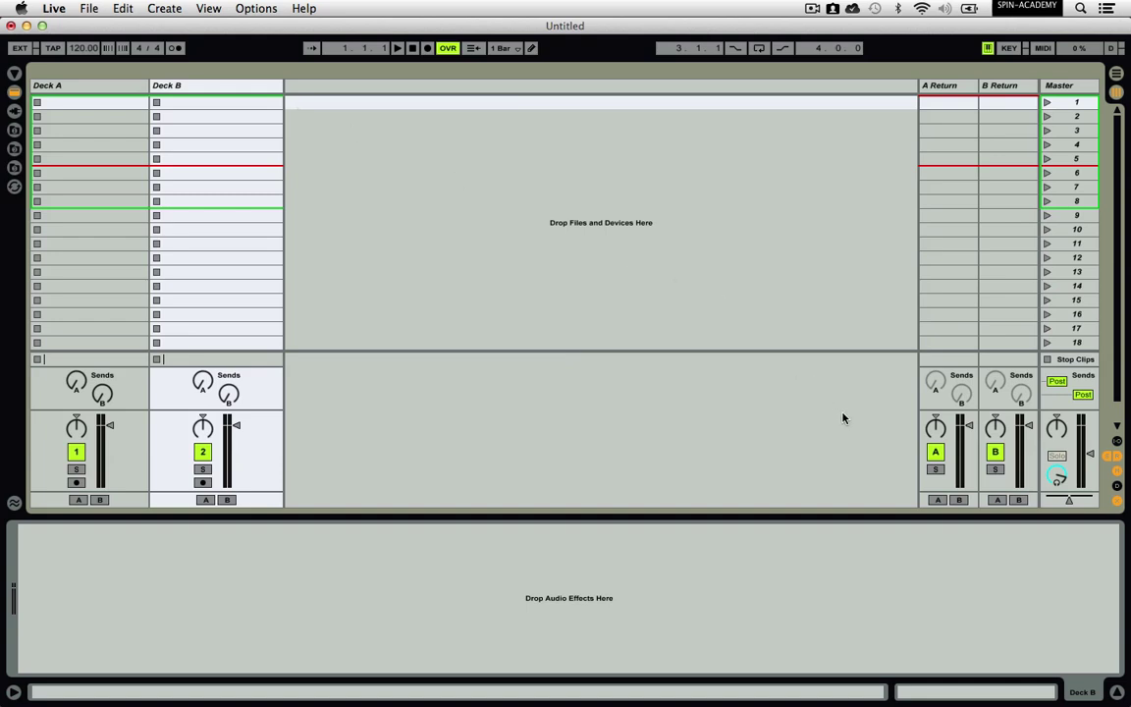
- Show the crossfader section and assign Deck A to side A and Deck B to side B
left_click(1118, 500)
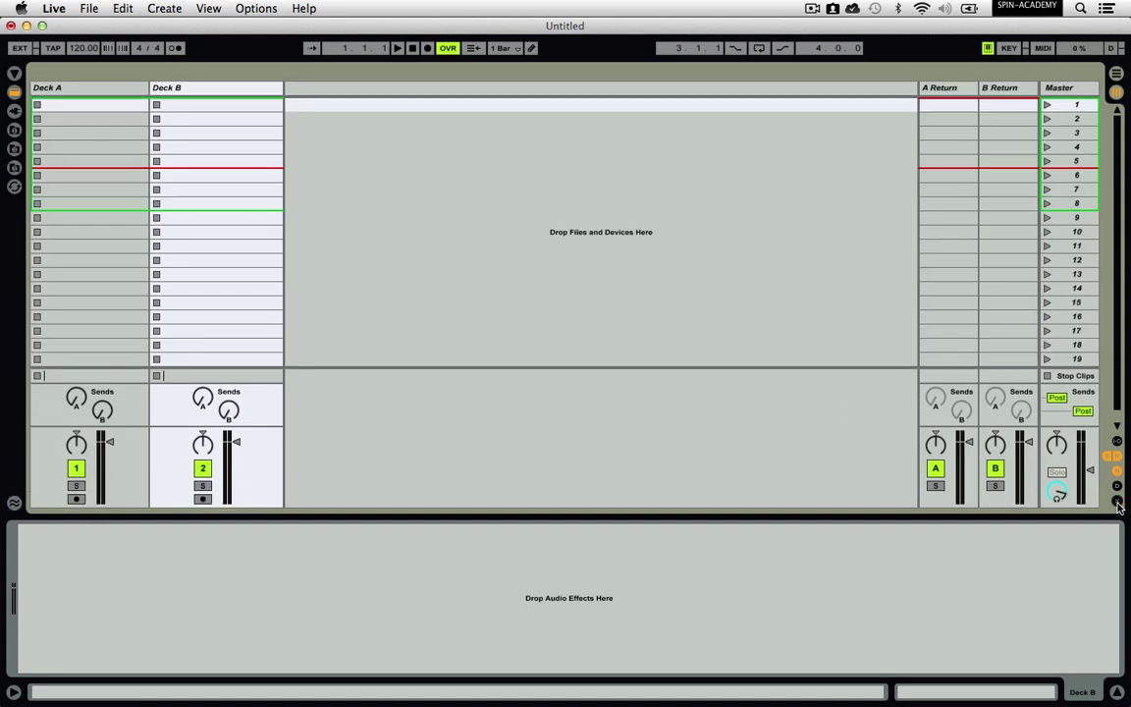
left_click(1117, 500)
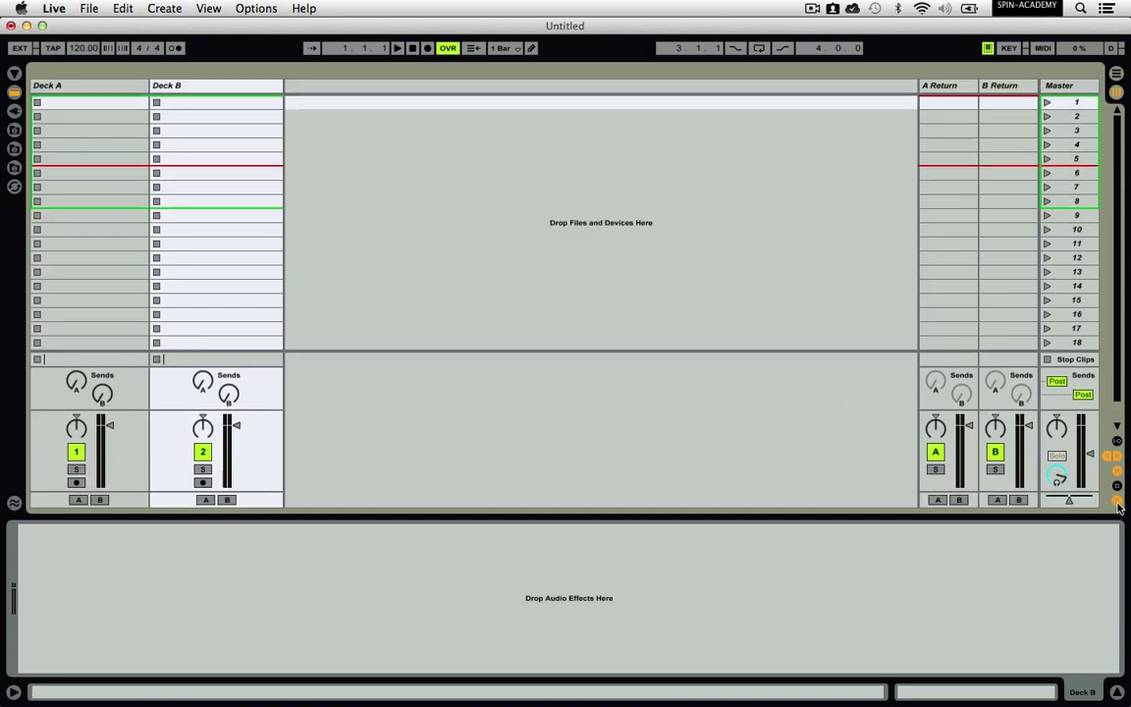
left_click(79, 500)
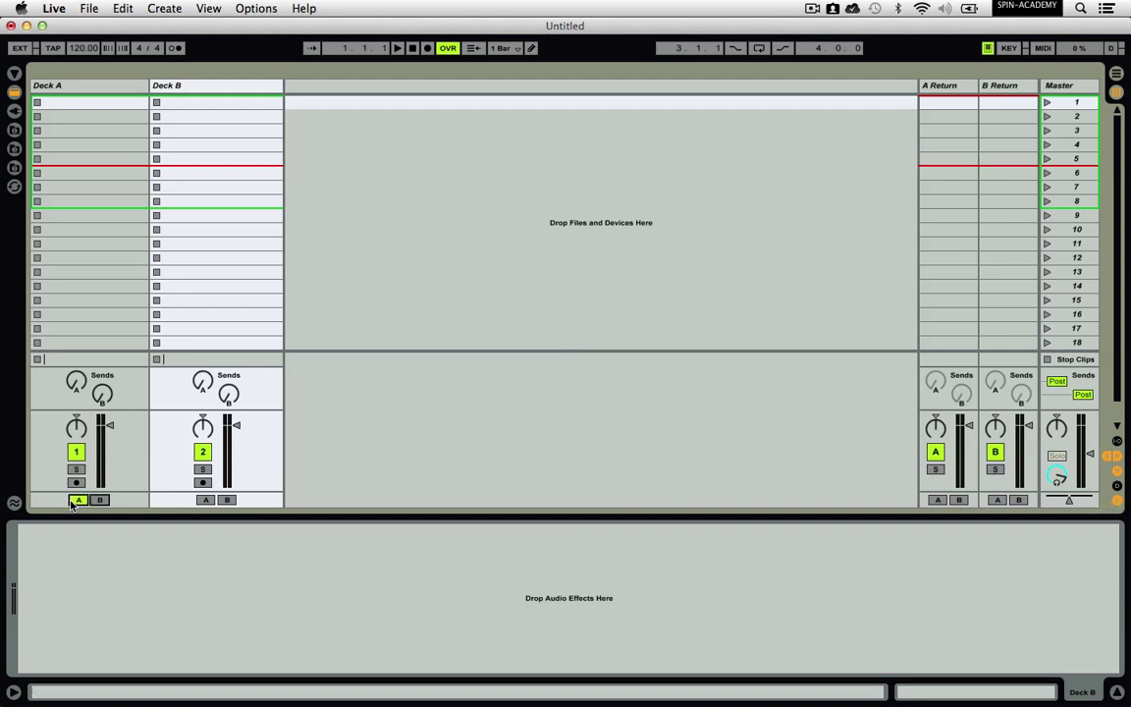
left_click(227, 500)
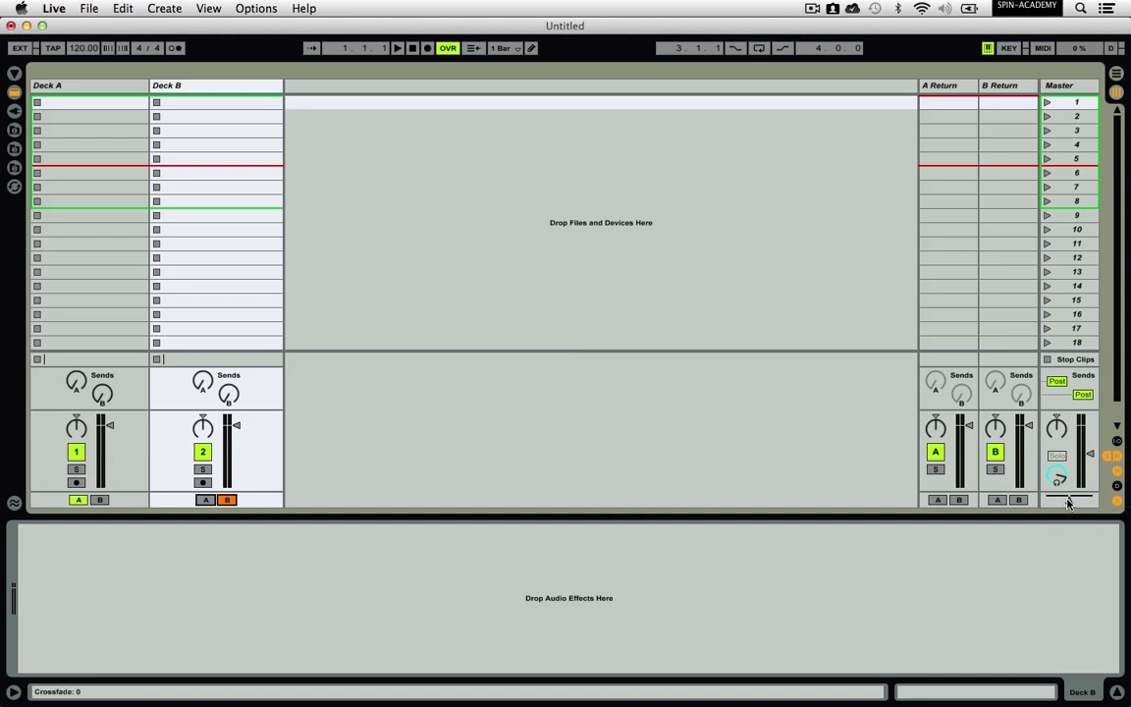
right_click(1070, 503)
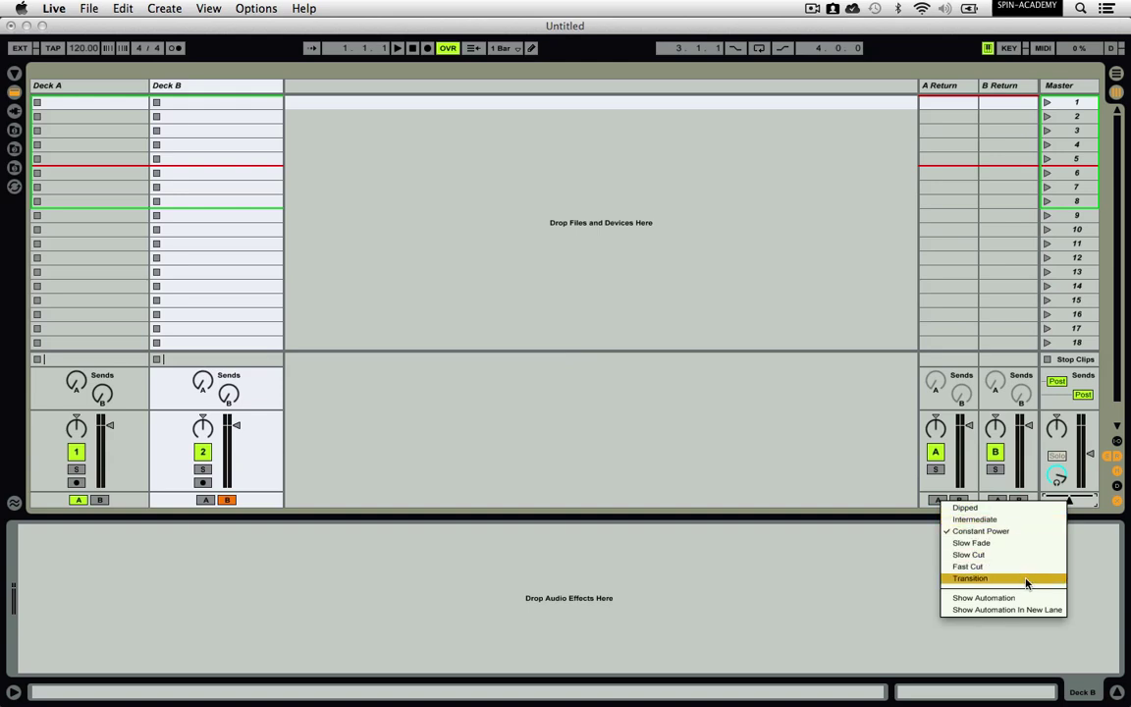
left_click(999, 533)
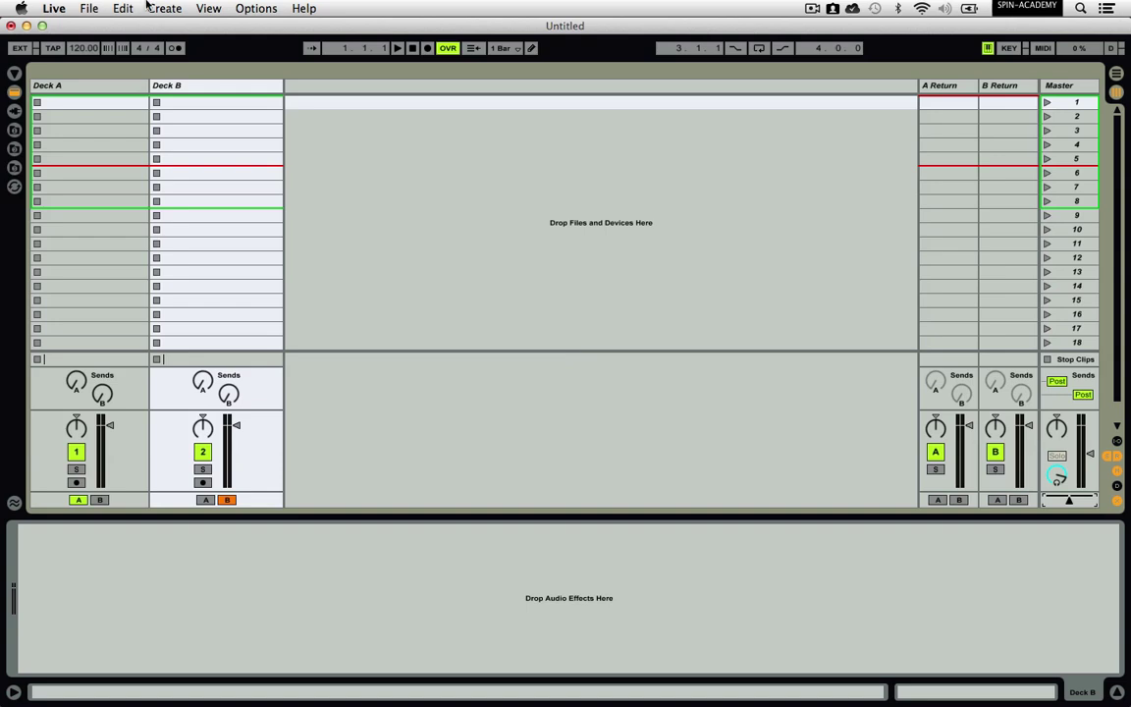
left_click(54, 9)
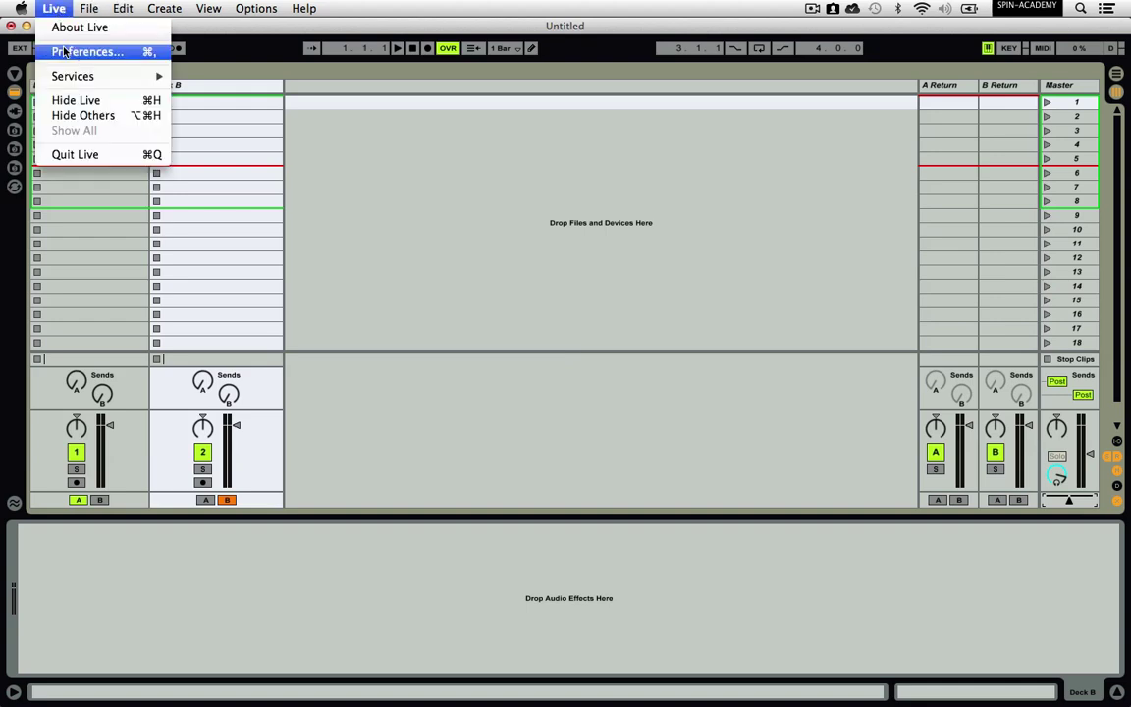
left_click(58, 52)
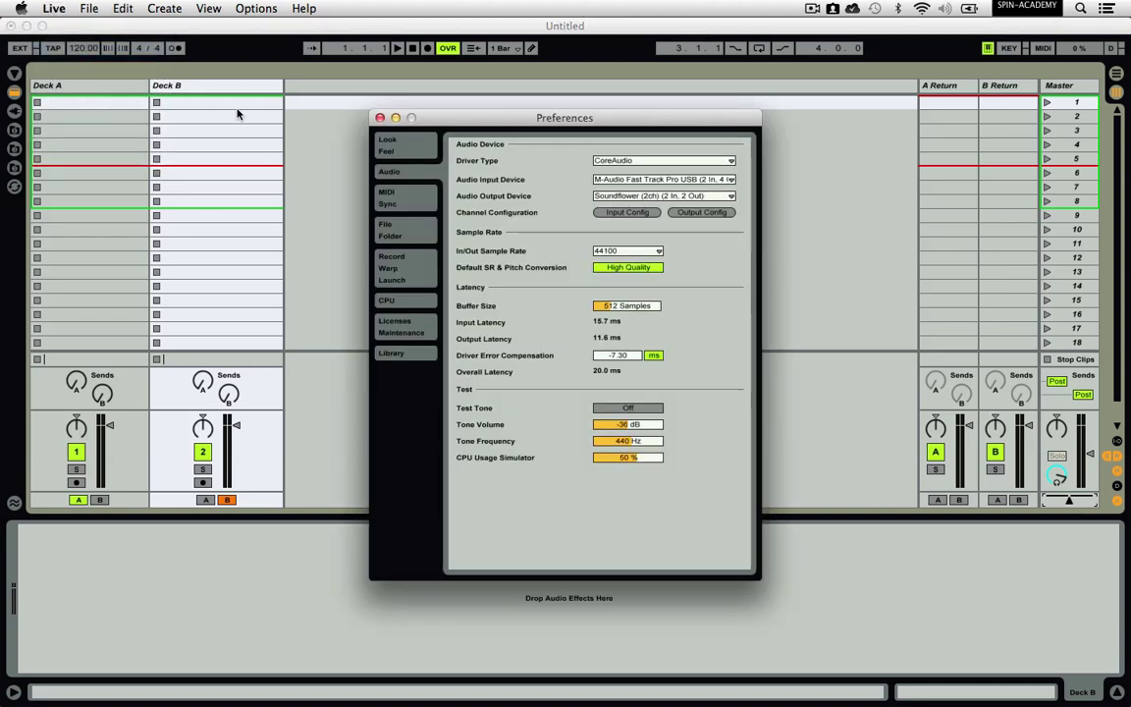
left_click(393, 269)
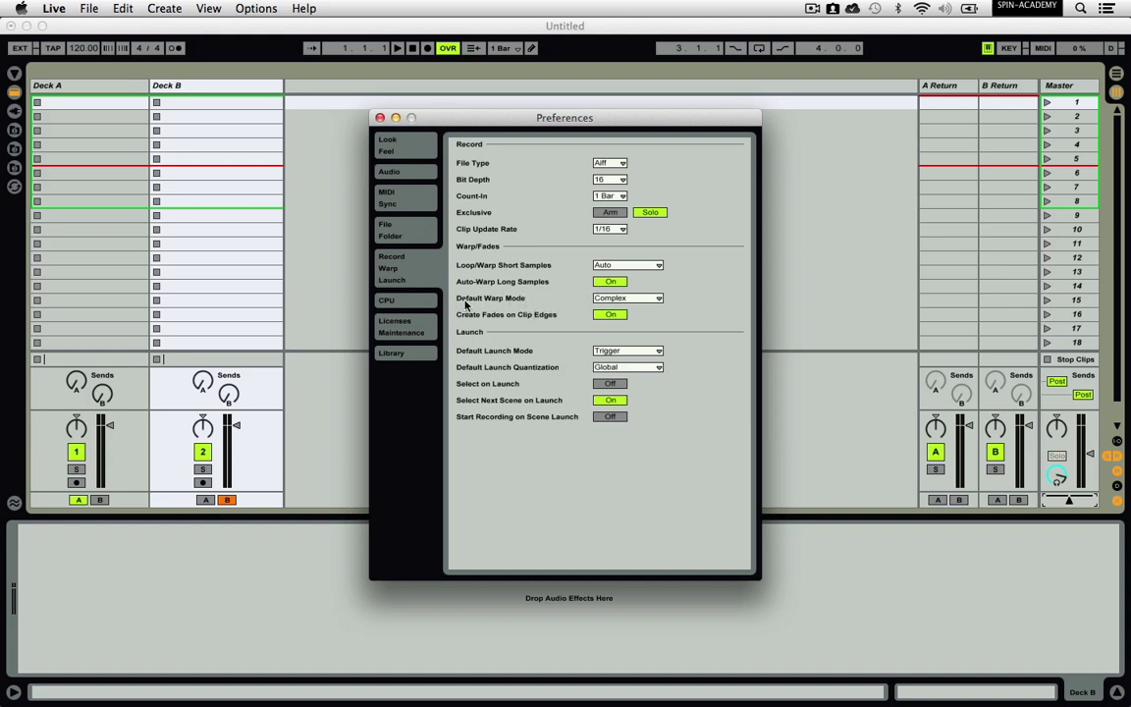
left_click(613, 298)
left_click(614, 358)
left_click(380, 118)
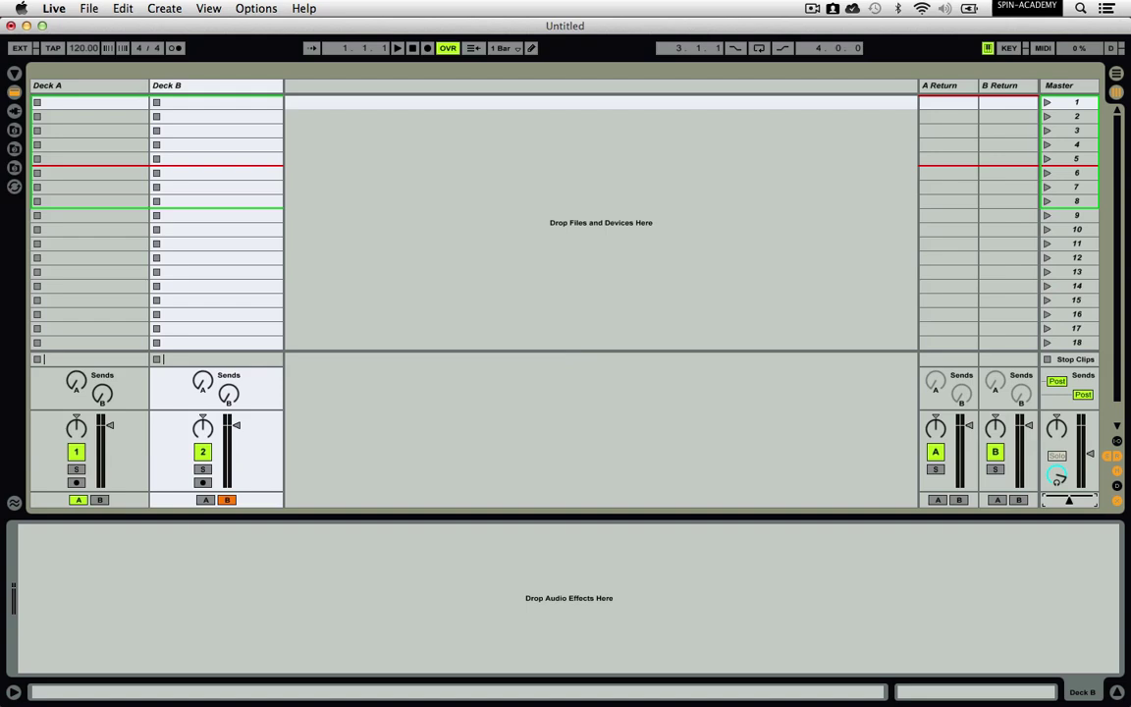
- Drag Gonna Track You Down and Winterval from iTunes into Deck A's first two clip slots
key("super+Tab")
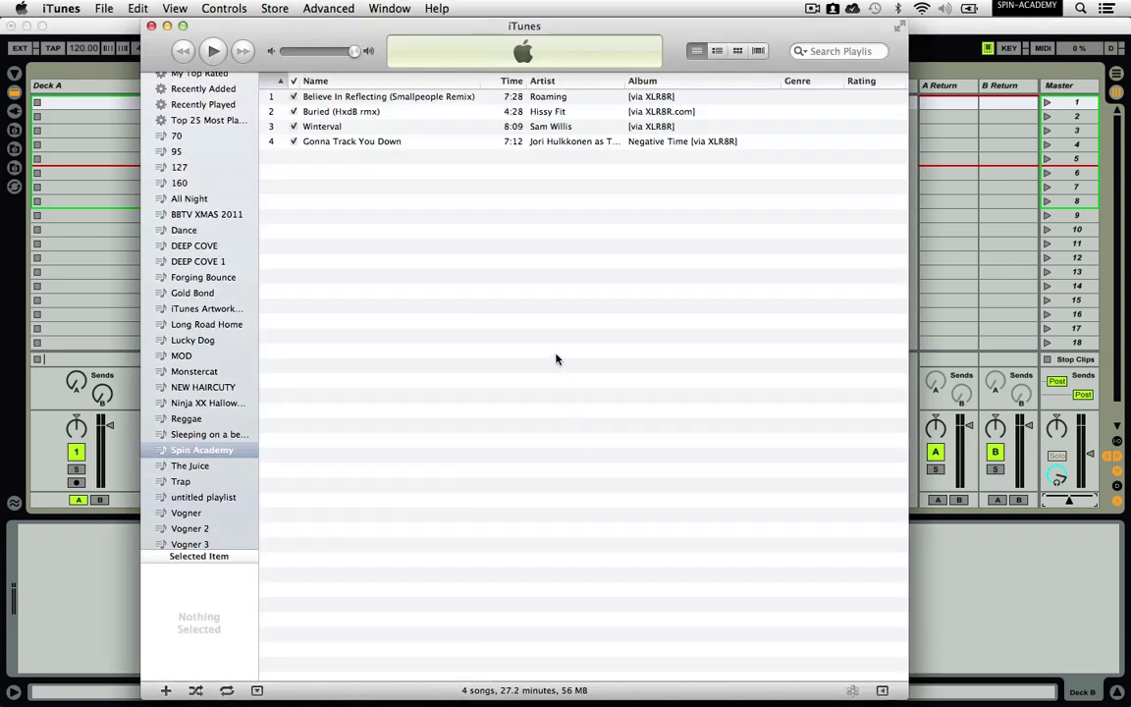
left_click(548, 141)
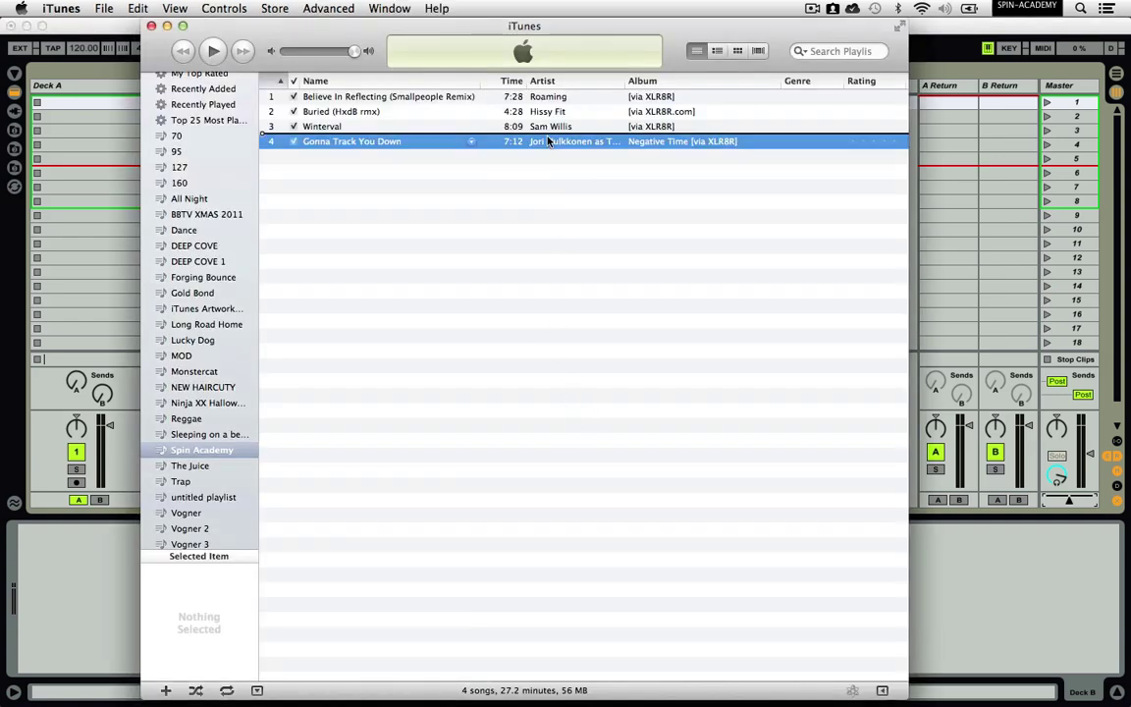
left_click(501, 128, "shift")
left_click_drag(501, 127, 102, 106)
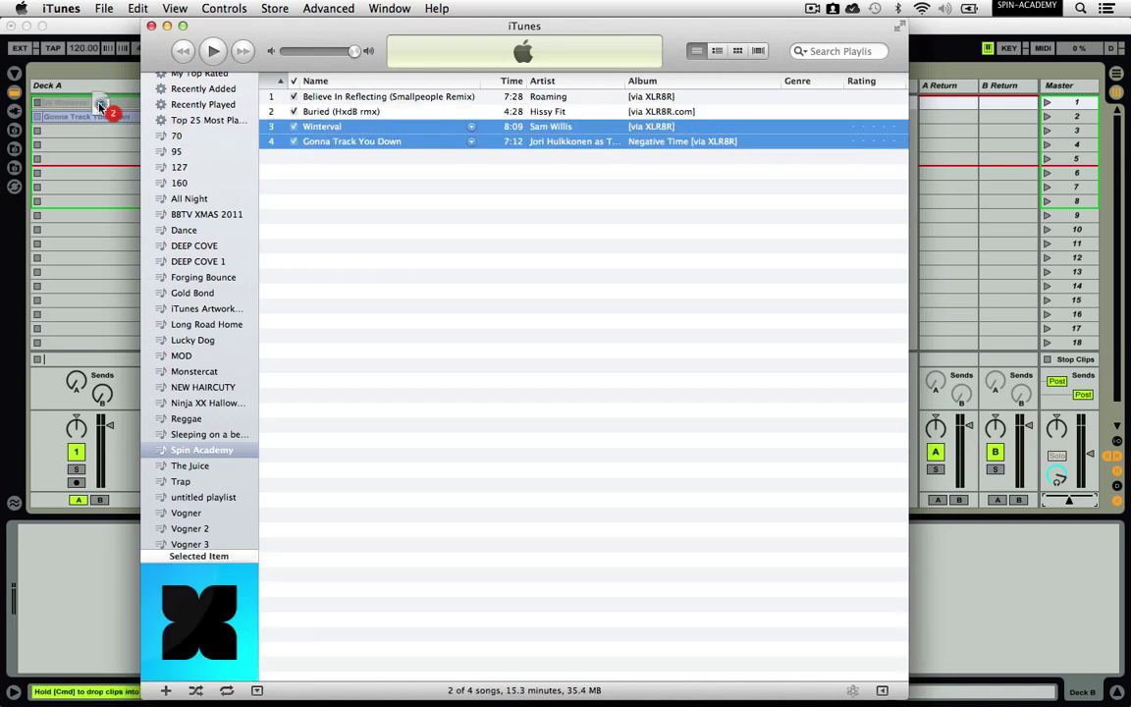
left_click(73, 34)
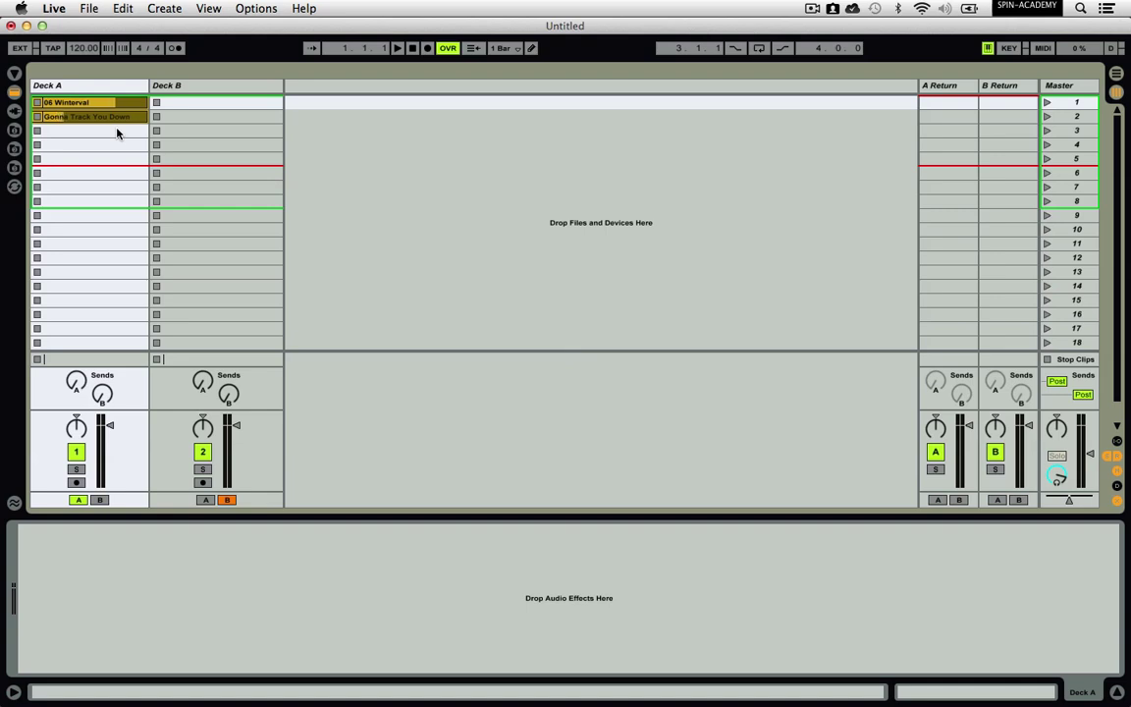
- Move the Gonna Track You Down clip from Deck A slot 2 to Deck B slot 2
left_click(117, 120)
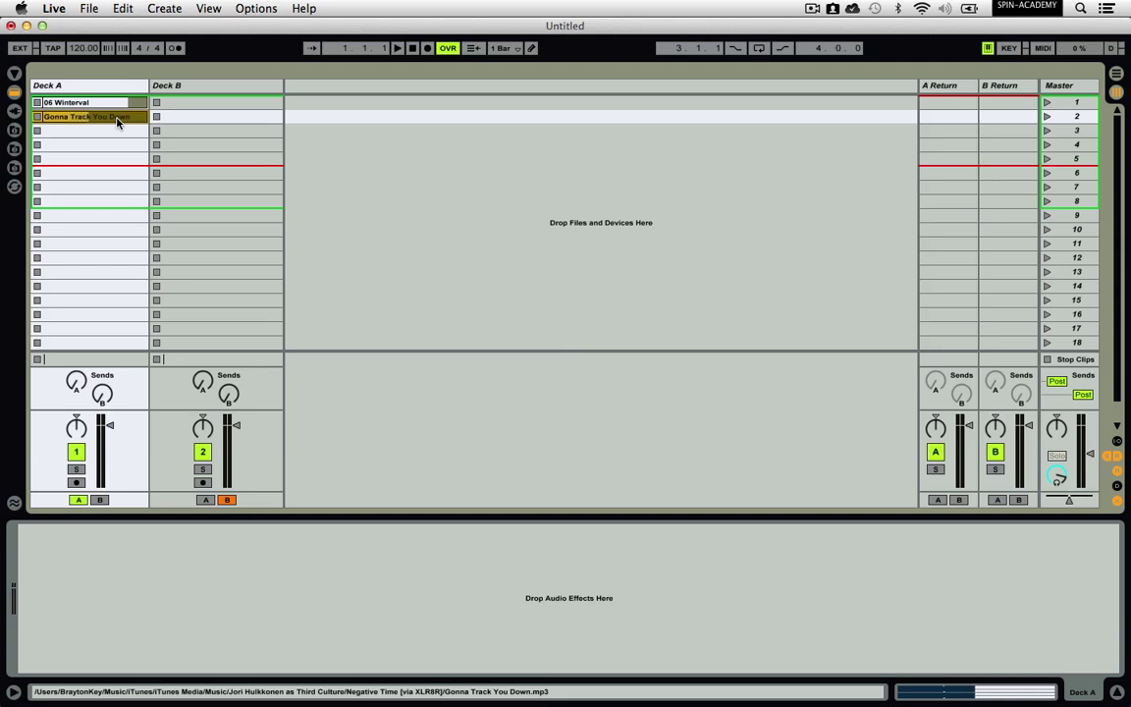
left_click_drag(117, 120, 178, 120)
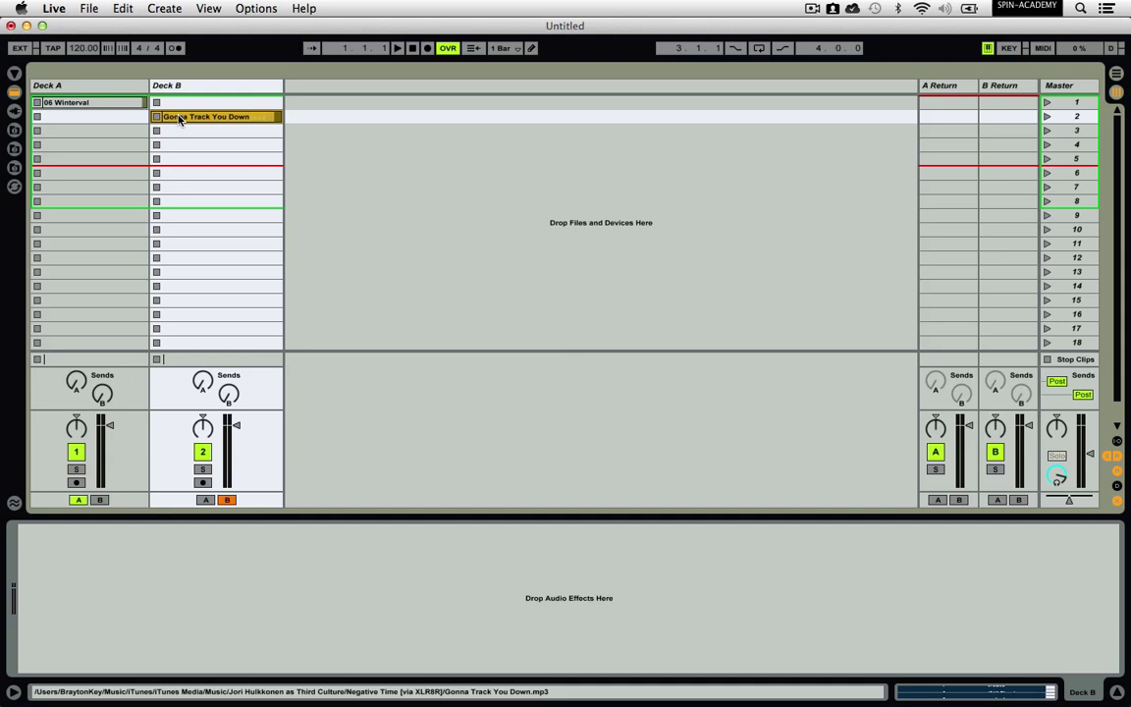
mouse_move(180, 120)
left_mouse_down()
mouse_move(171, 104)
mouse_move(180, 119)
left_mouse_up()
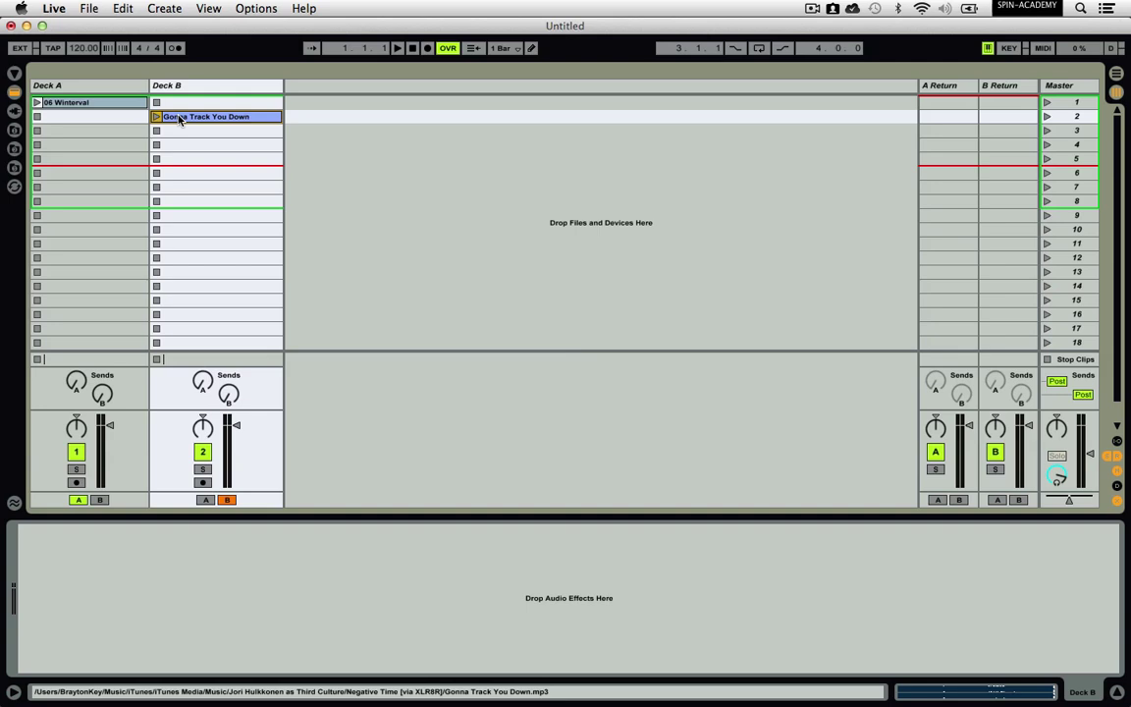
left_click(121, 104)
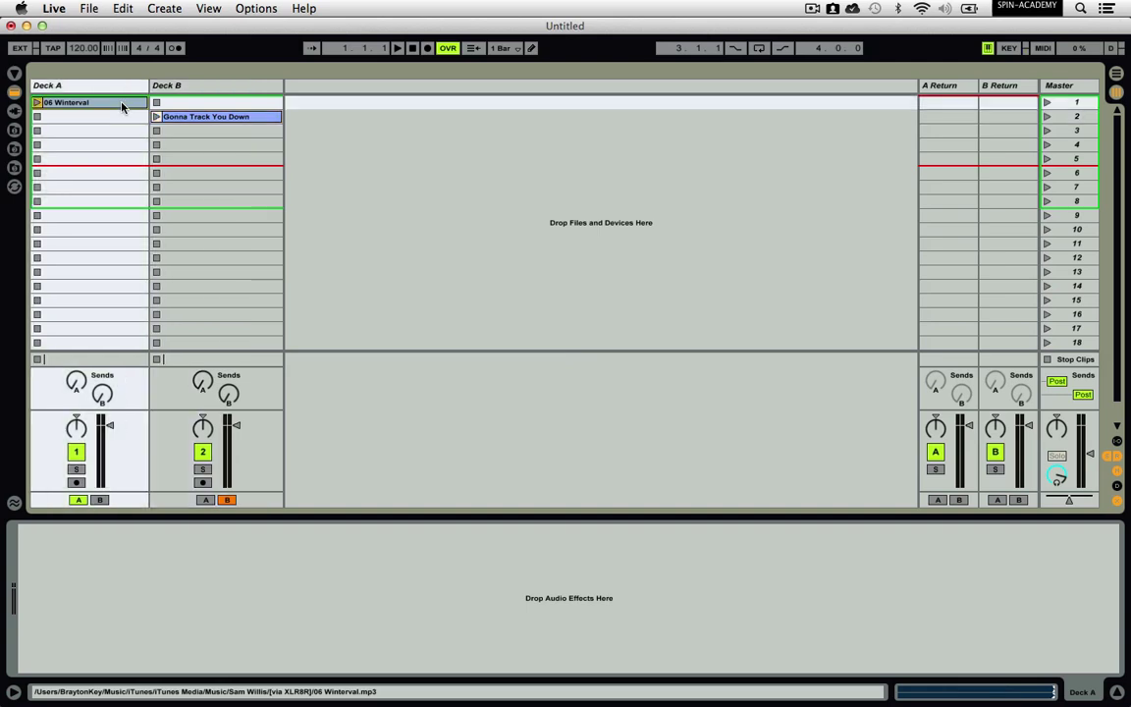
- Show Clip View, inspect both song clips, and zoom into the start of 06 Winterval
key("shift+Tab")
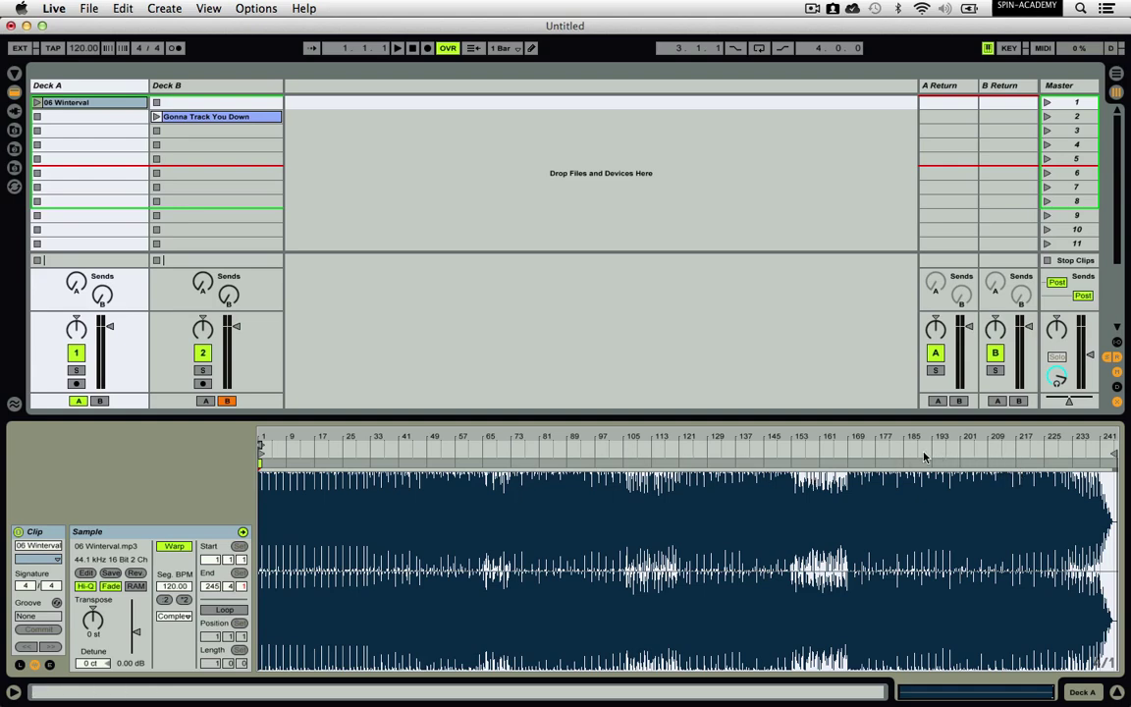
left_click(207, 115)
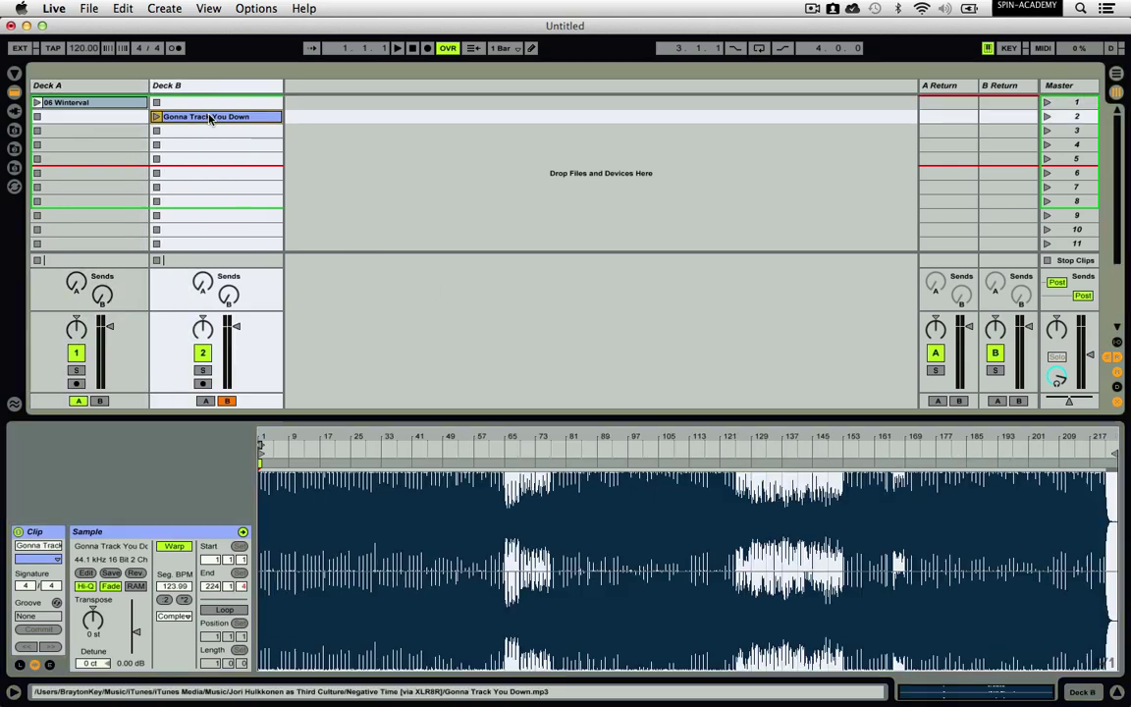
left_click(120, 107)
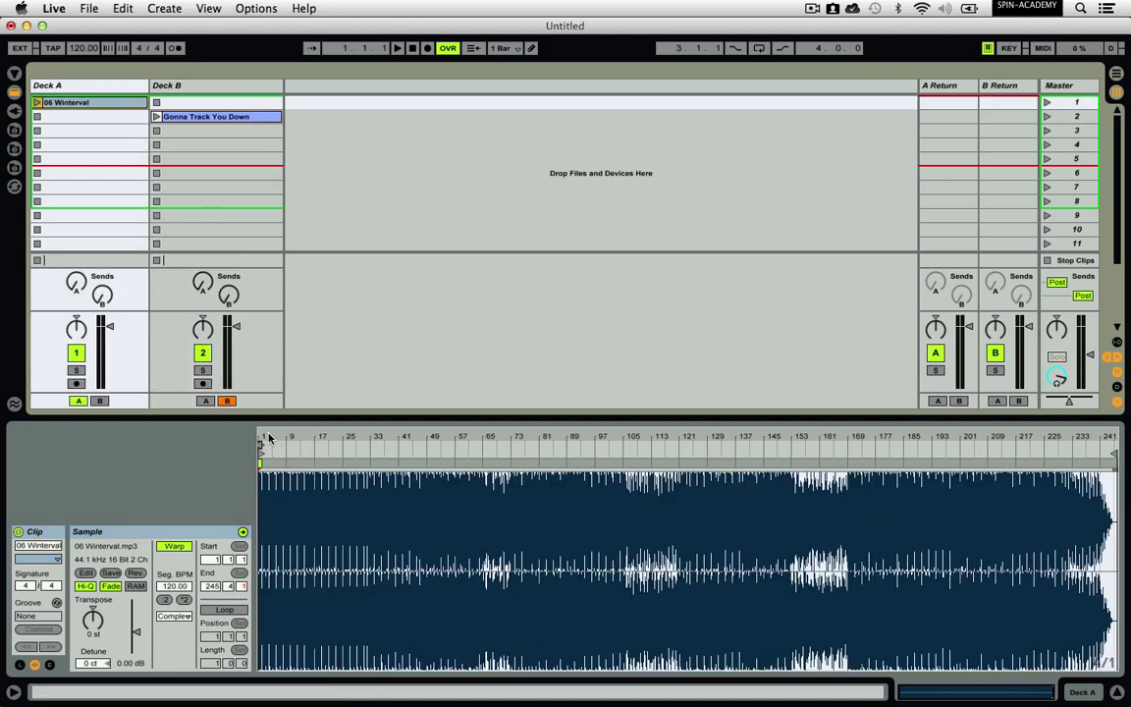
mouse_move(261, 444)
left_mouse_down()
mouse_move(274, 486)
mouse_move(267, 424)
mouse_move(260, 447)
left_mouse_up()
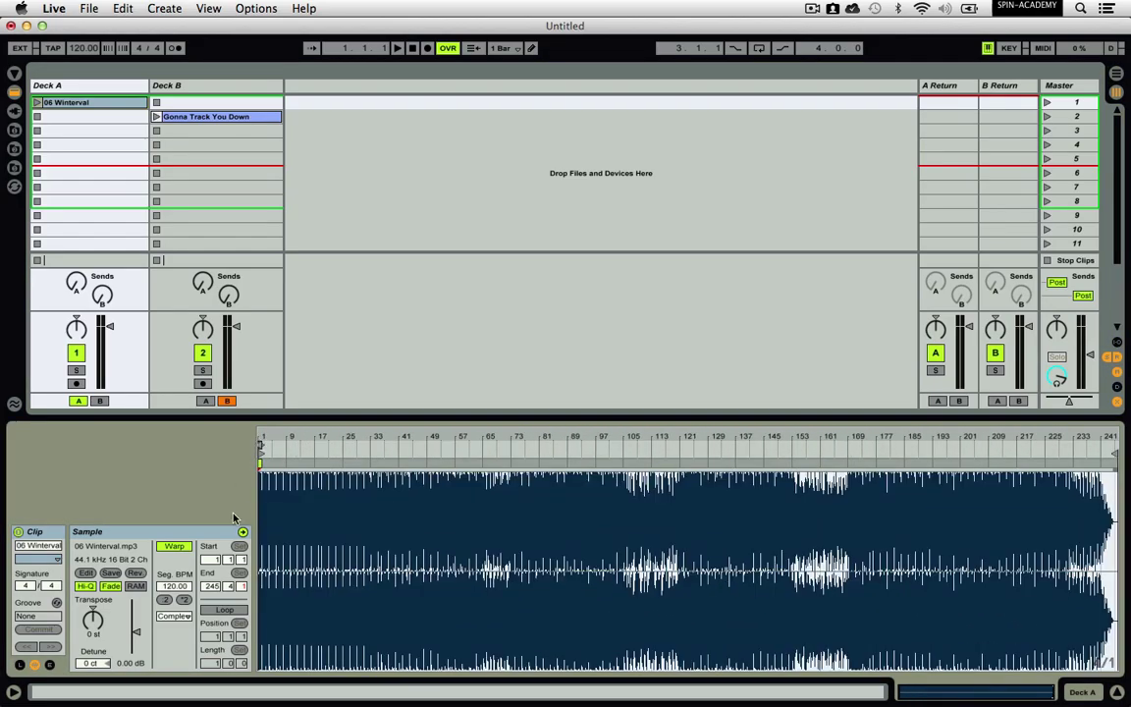
- Zoom into Gonna Track You Down's opening bars and place the insert mark on its first beat
left_click(234, 118)
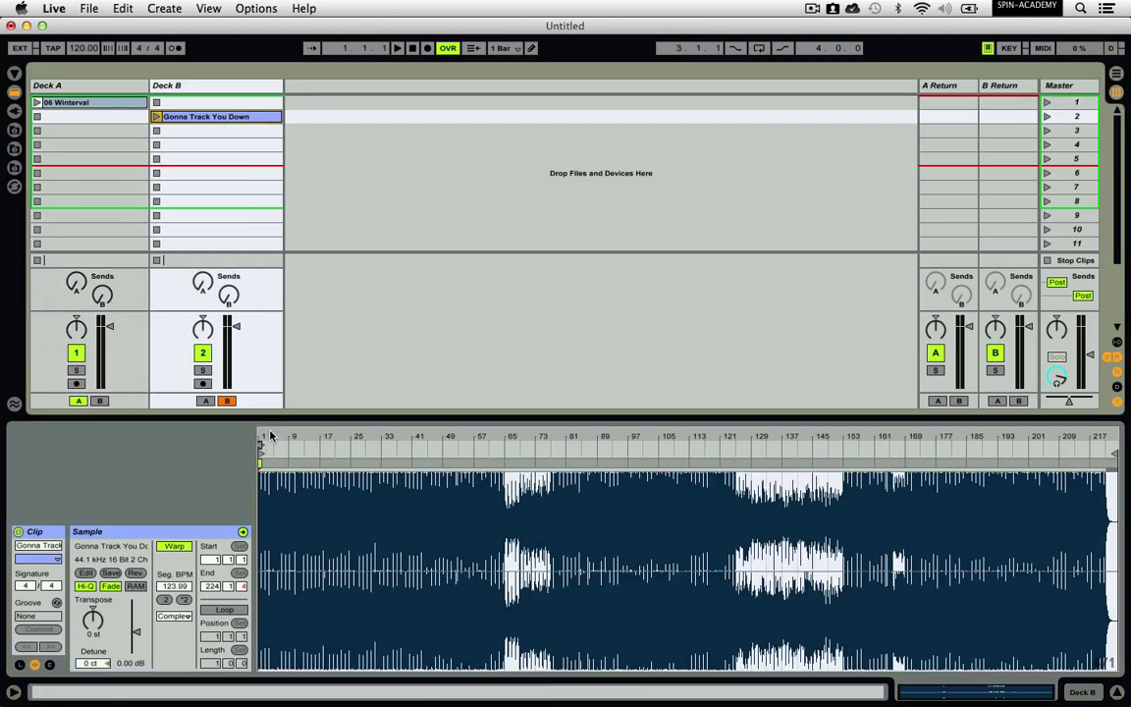
left_click_drag(265, 445, 287, 445)
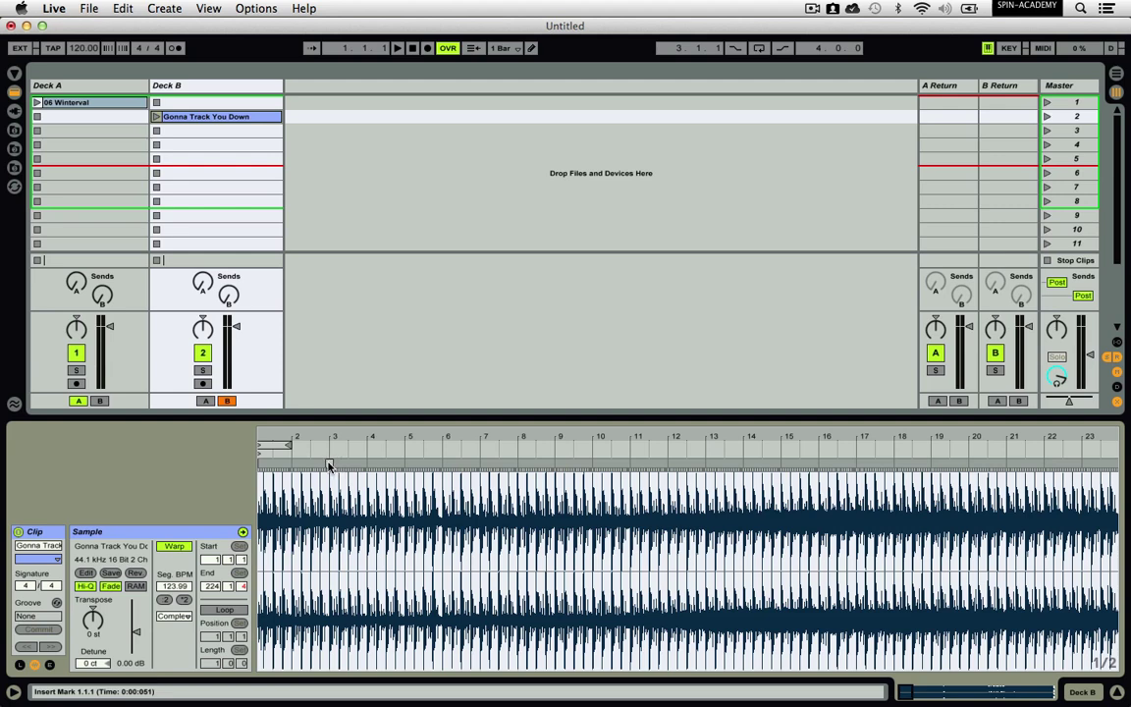
left_click_drag(329, 465, 261, 457)
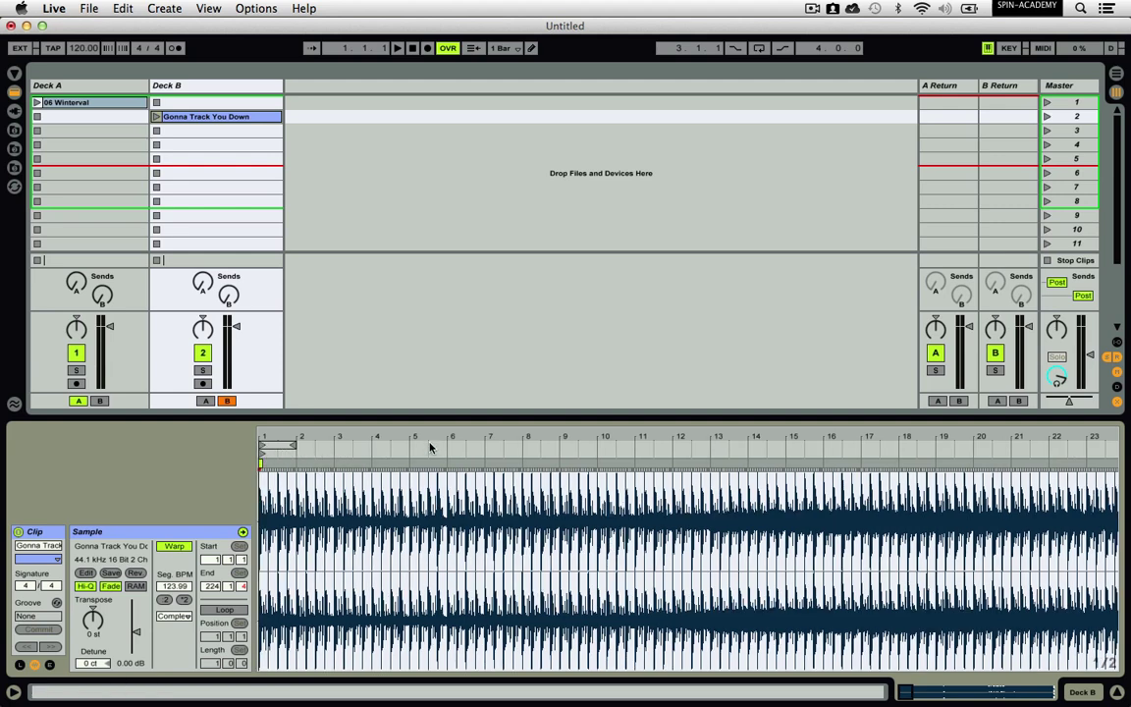
left_click(261, 468)
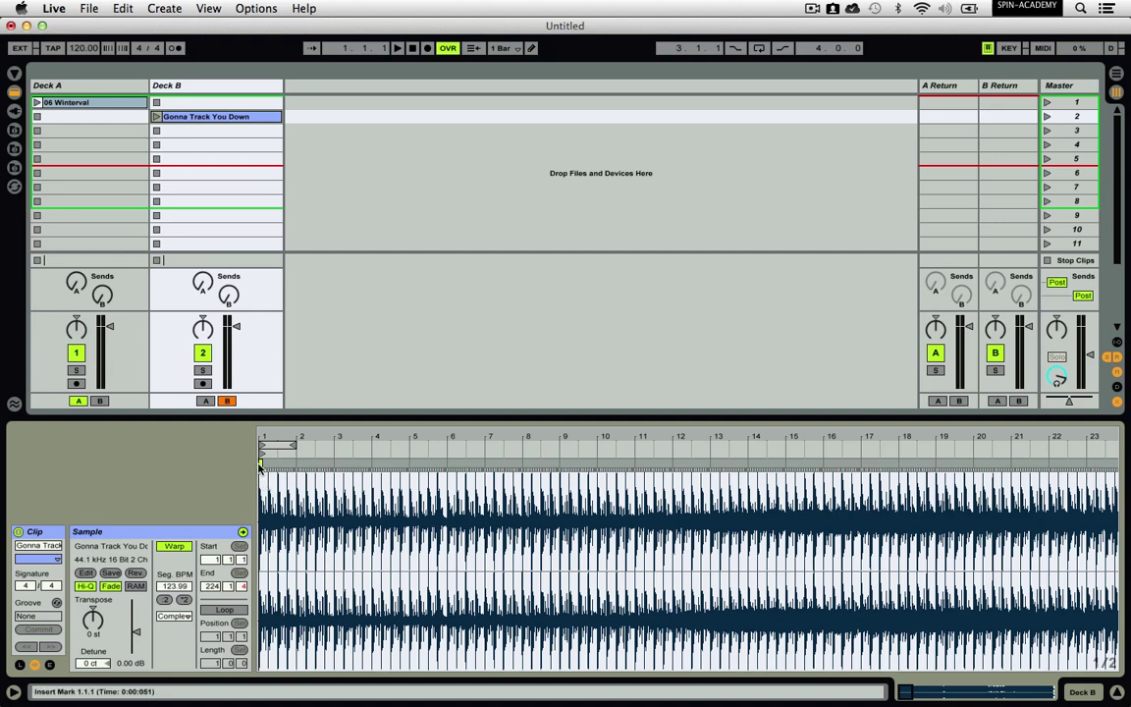
- Set 1.1.1 at Gonna Track You Down's first beat, warp from there, then zoom out
right_click(261, 465)
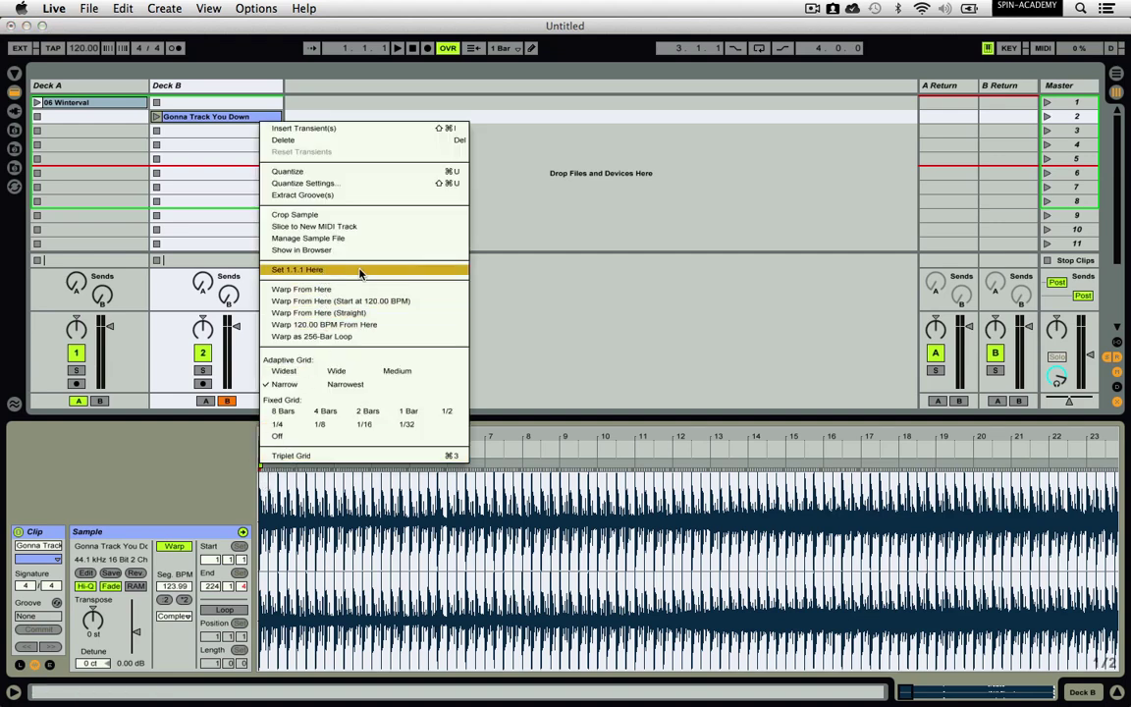
left_click(360, 272)
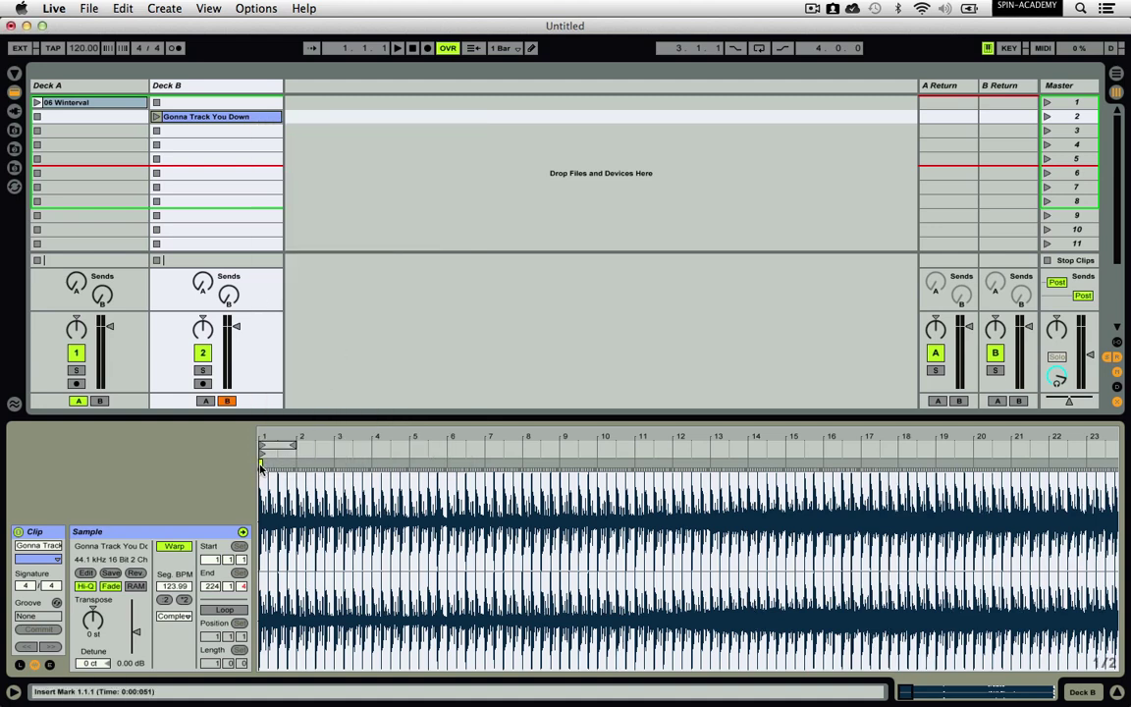
right_click(260, 467)
left_click(299, 289)
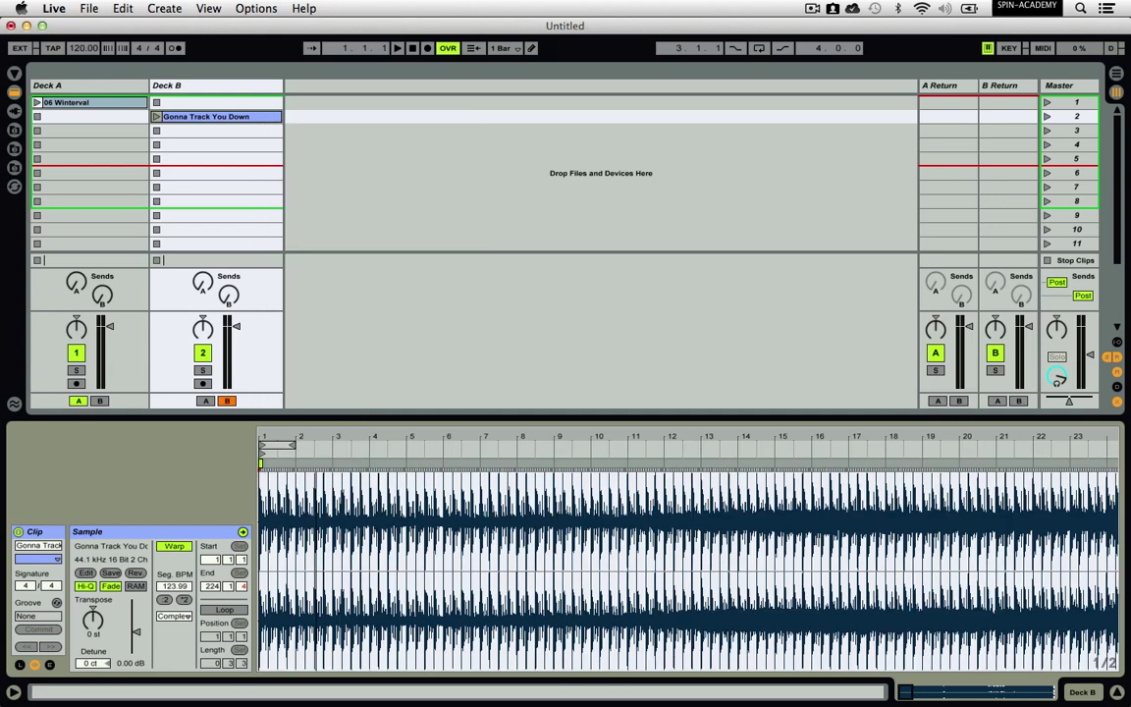
left_click_drag(261, 446, 263, 439)
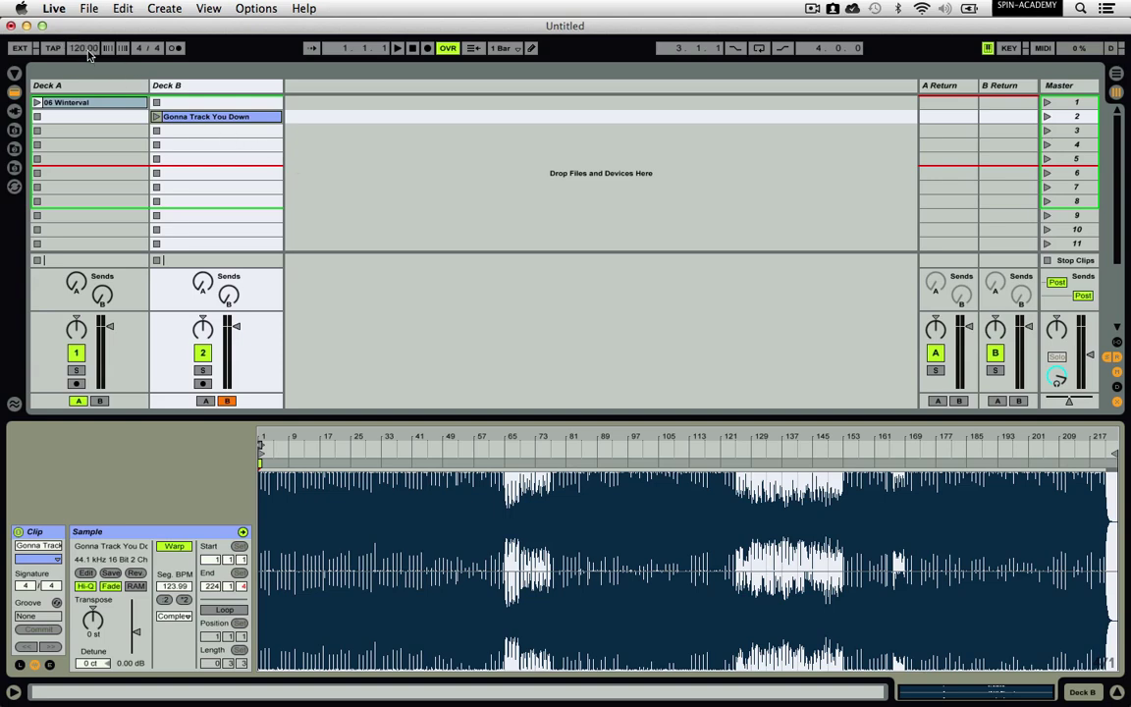
- Set tempo to 125 BPM, launch quantization to 1 Bar, and crossfader fully to Deck A
left_click_drag(87, 53, 86, 63)
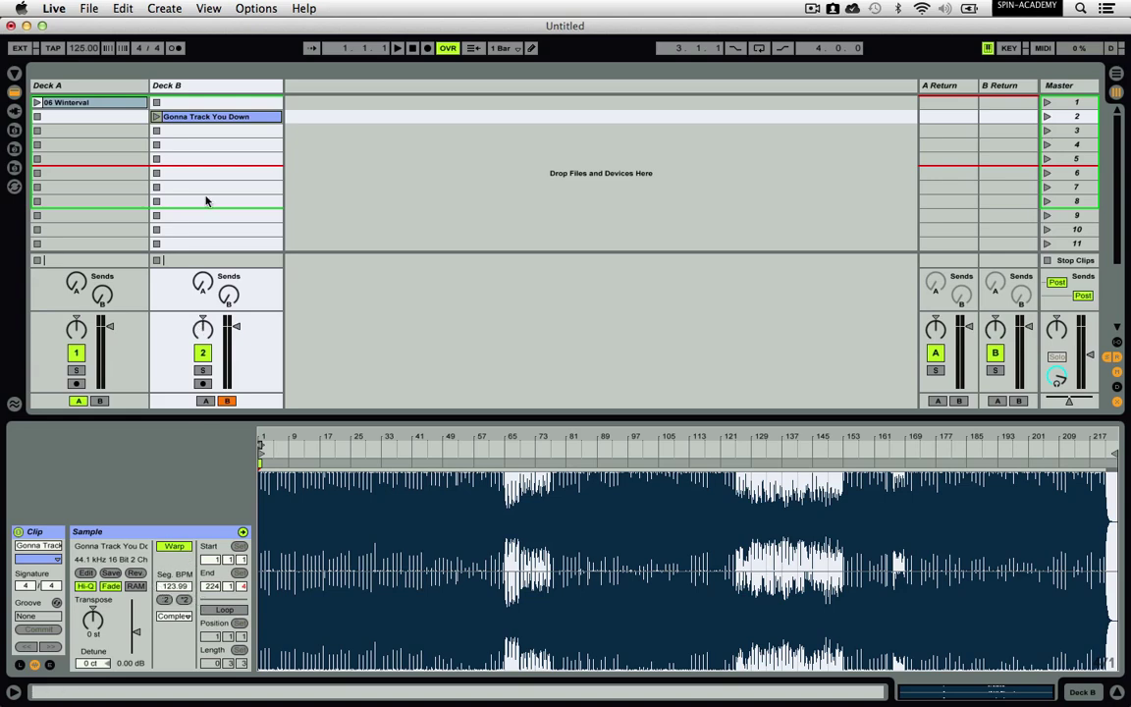
left_click(114, 103)
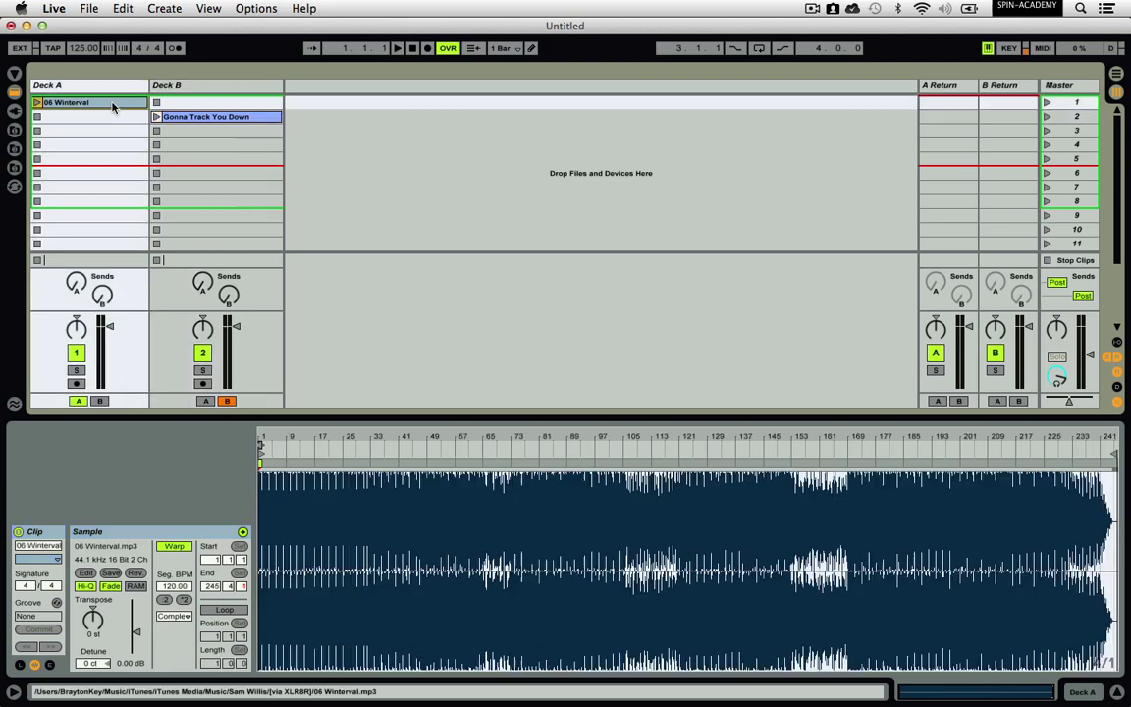
left_click(512, 54)
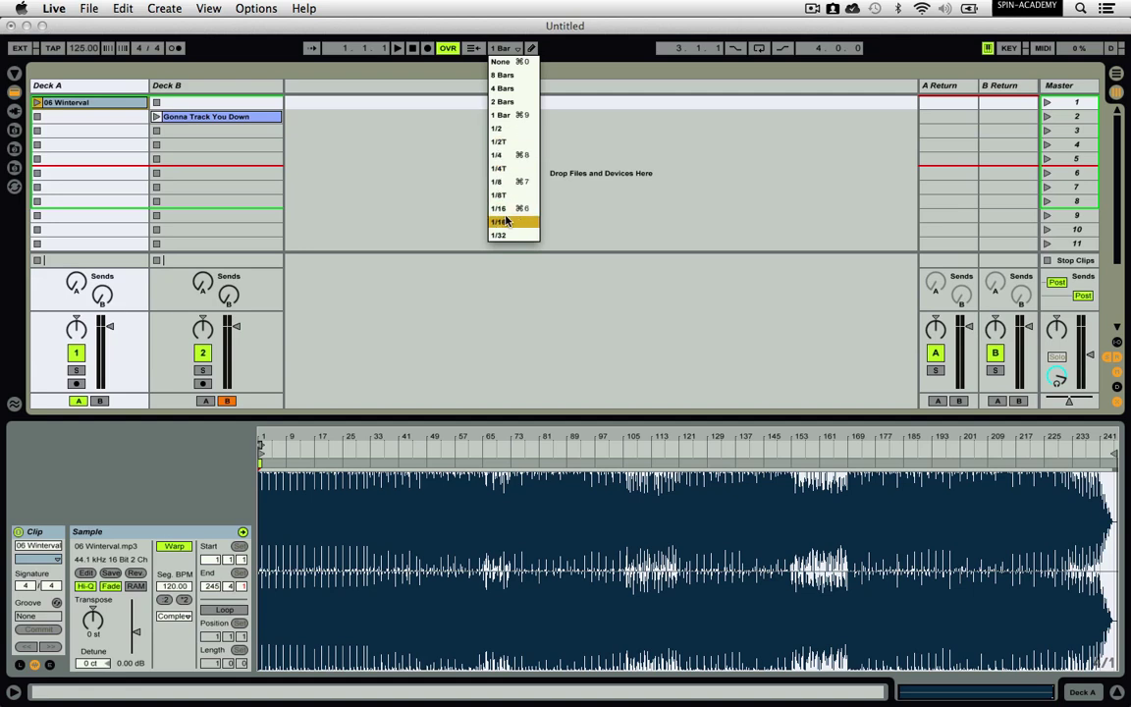
left_click(516, 115)
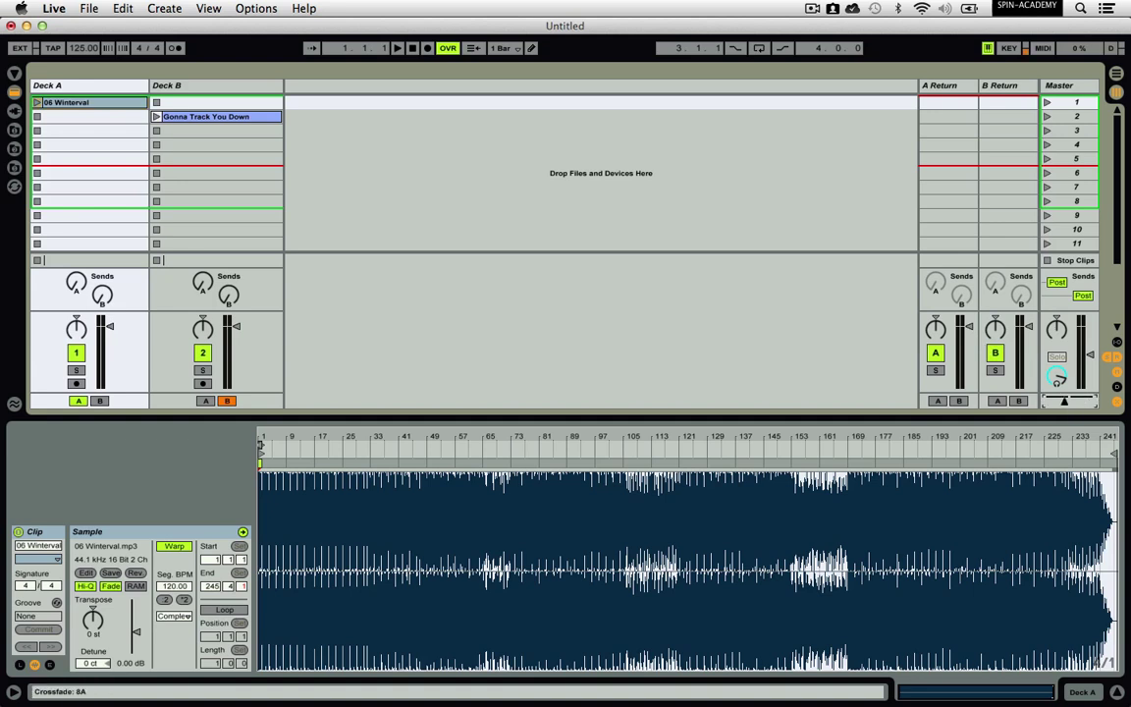
mouse_move(1063, 401)
left_mouse_down()
mouse_move(1047, 402)
mouse_move(1088, 401)
mouse_move(1049, 402)
left_mouse_up()
- Launch 06 Winterval on Deck A and Gonna Track You Down on Deck B, nudging the crossfader toward B
left_click(36, 102)
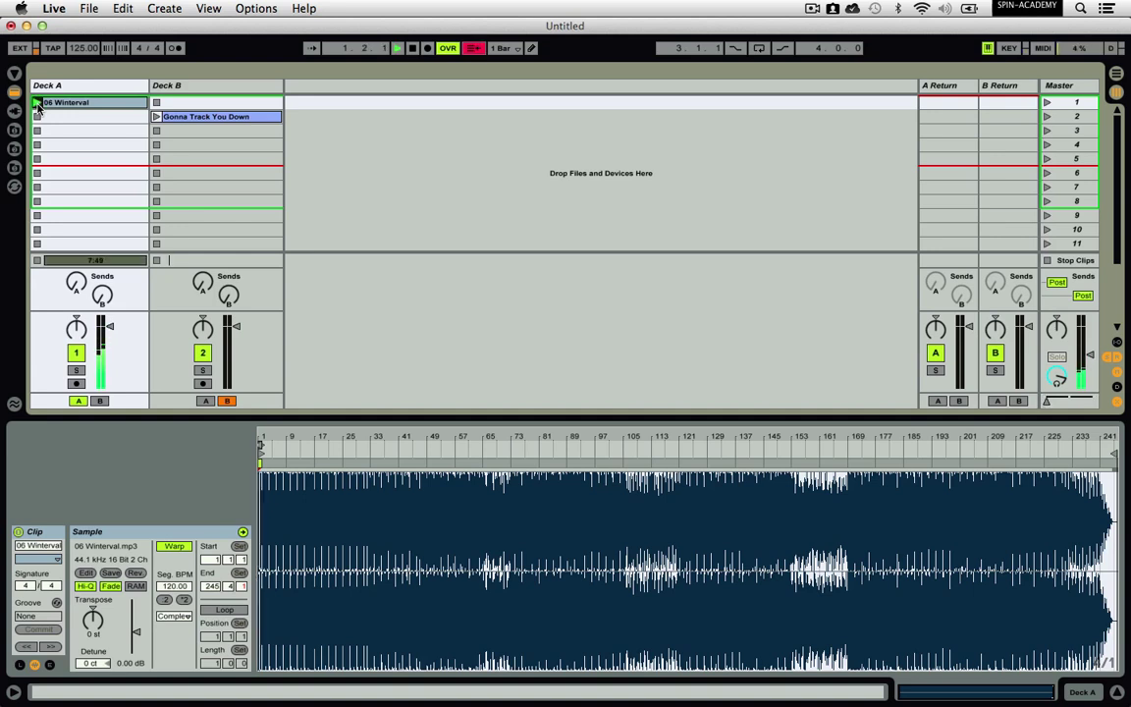
left_click(156, 117)
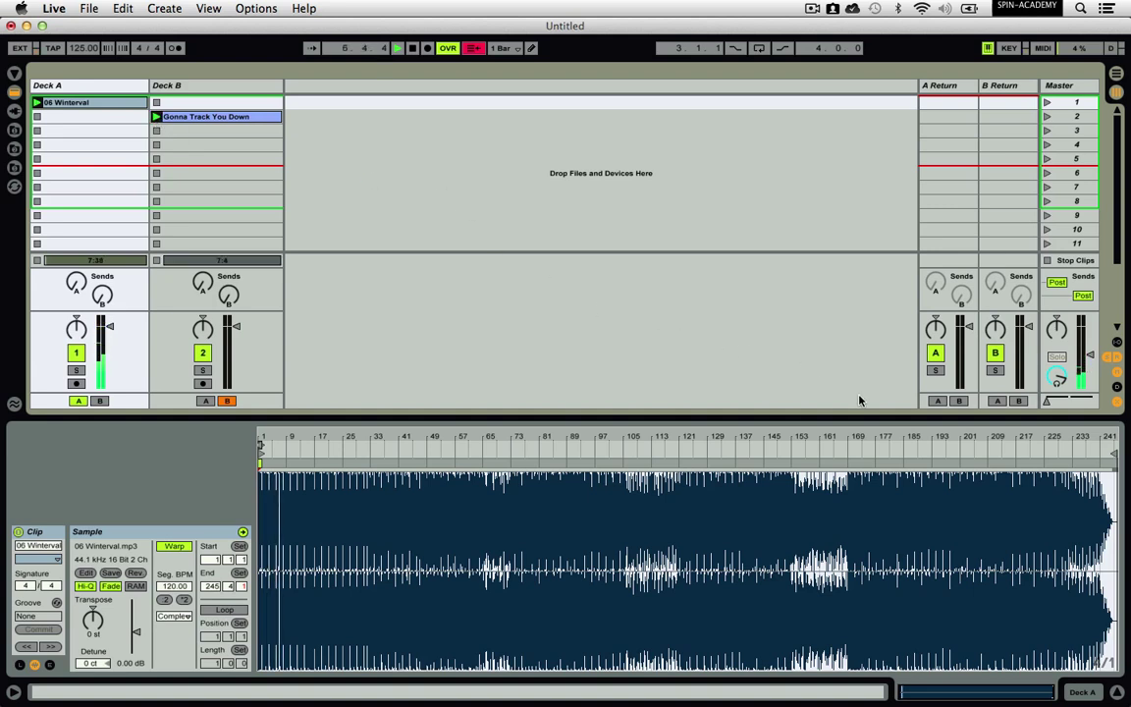
left_click(1050, 401)
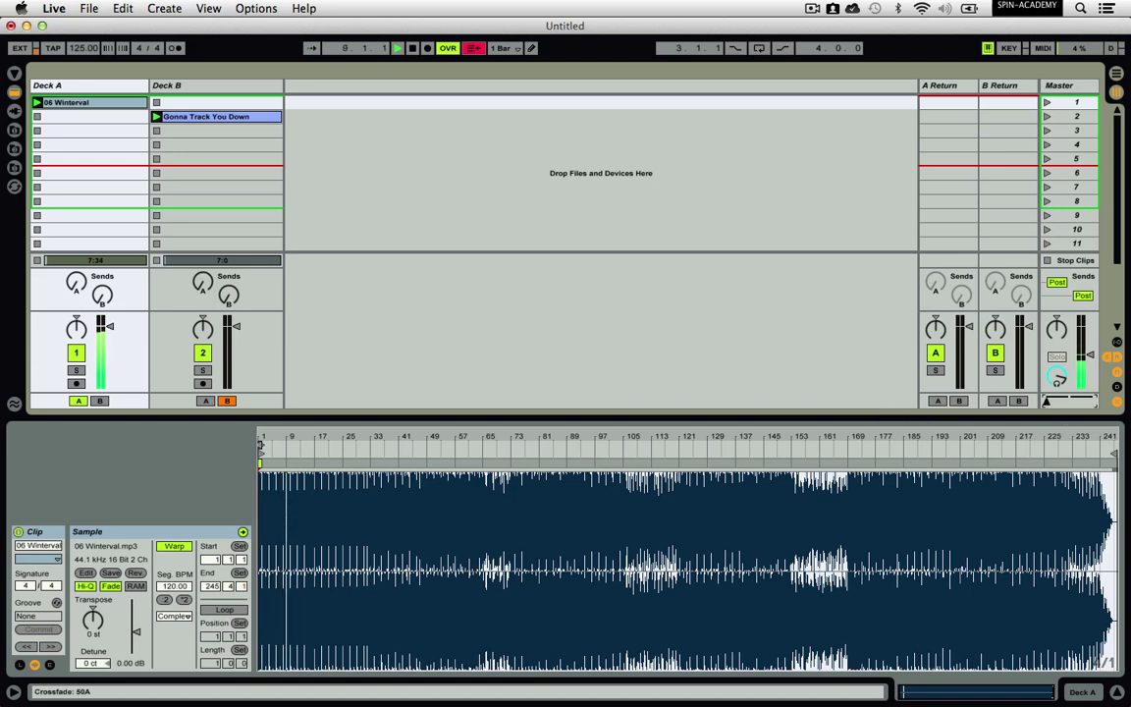
mouse_move(1051, 401)
left_mouse_down()
mouse_move(1093, 403)
mouse_move(1047, 402)
left_mouse_up()
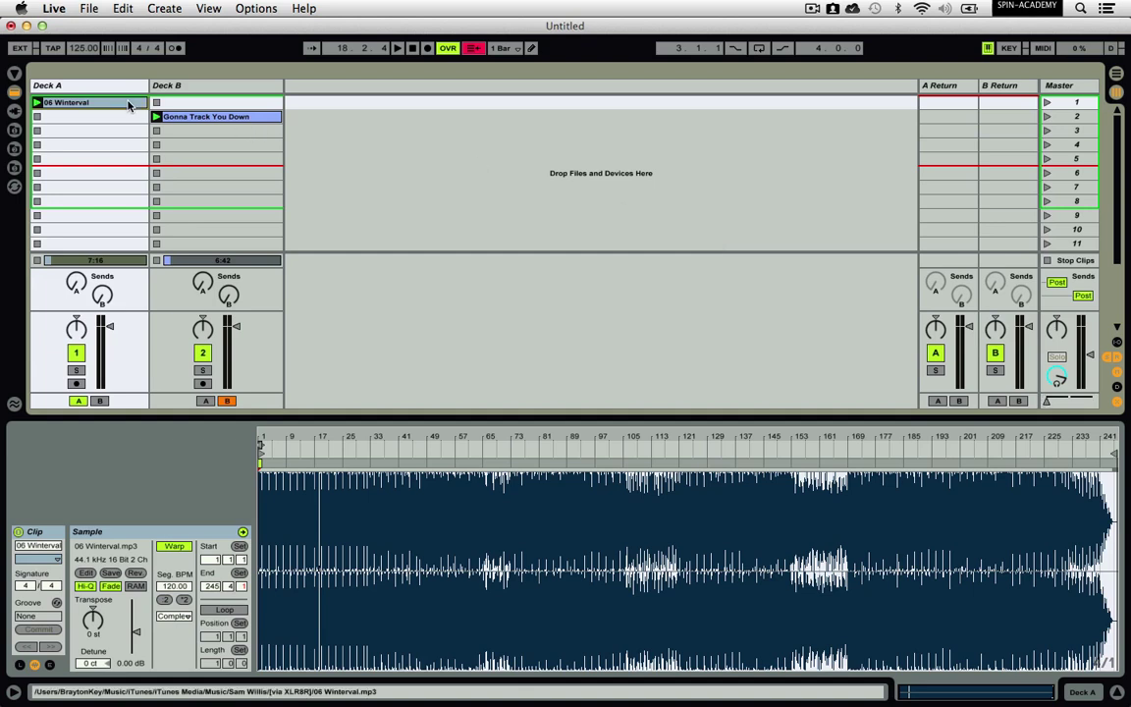
- Duplicate 06 Winterval and Gonna Track You Down twice, giving three copies each
key("super+d")
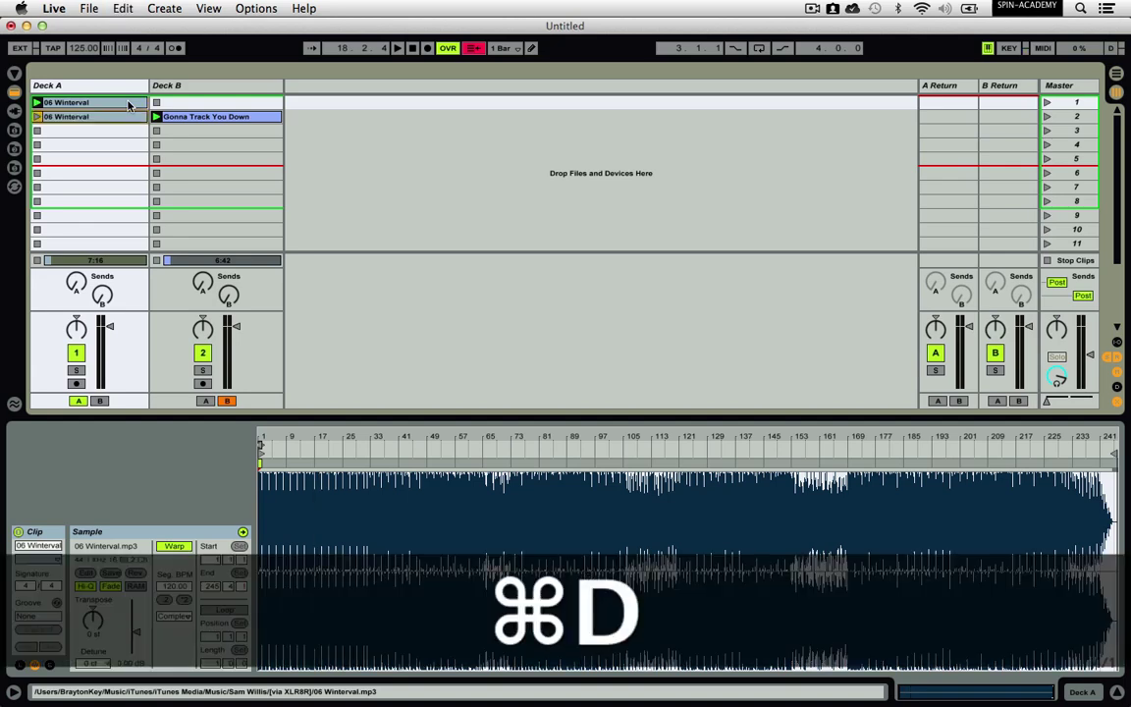
key("super+d")
left_click(187, 118)
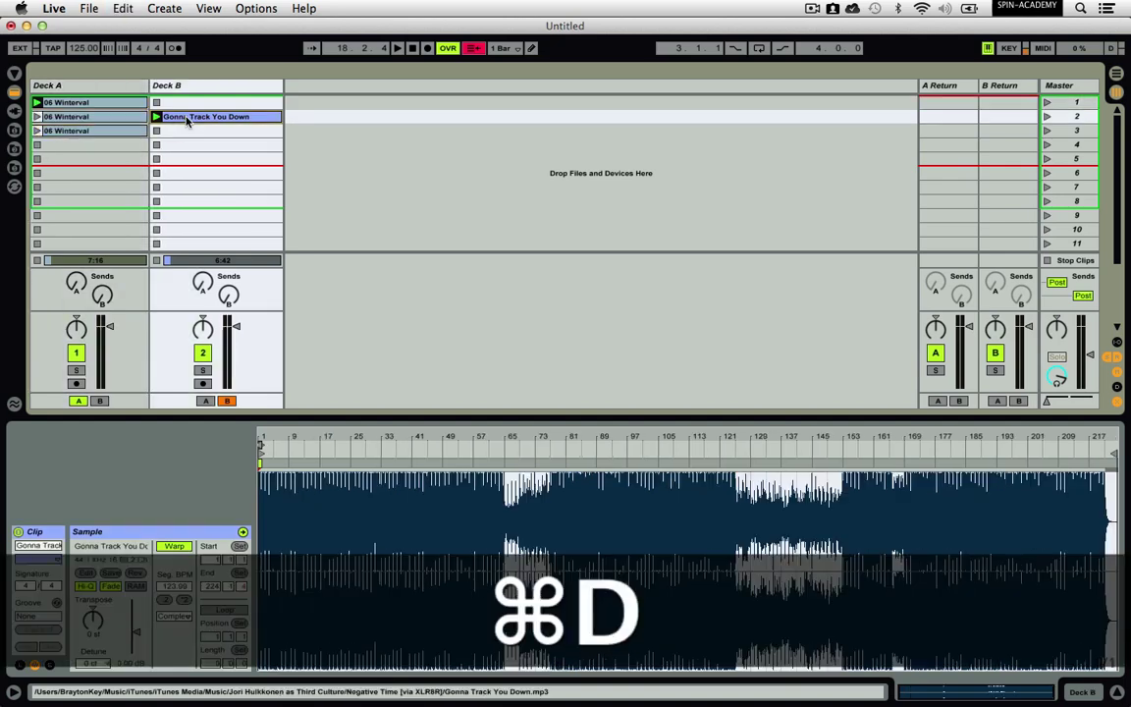
key("super+d")
key("super+d")
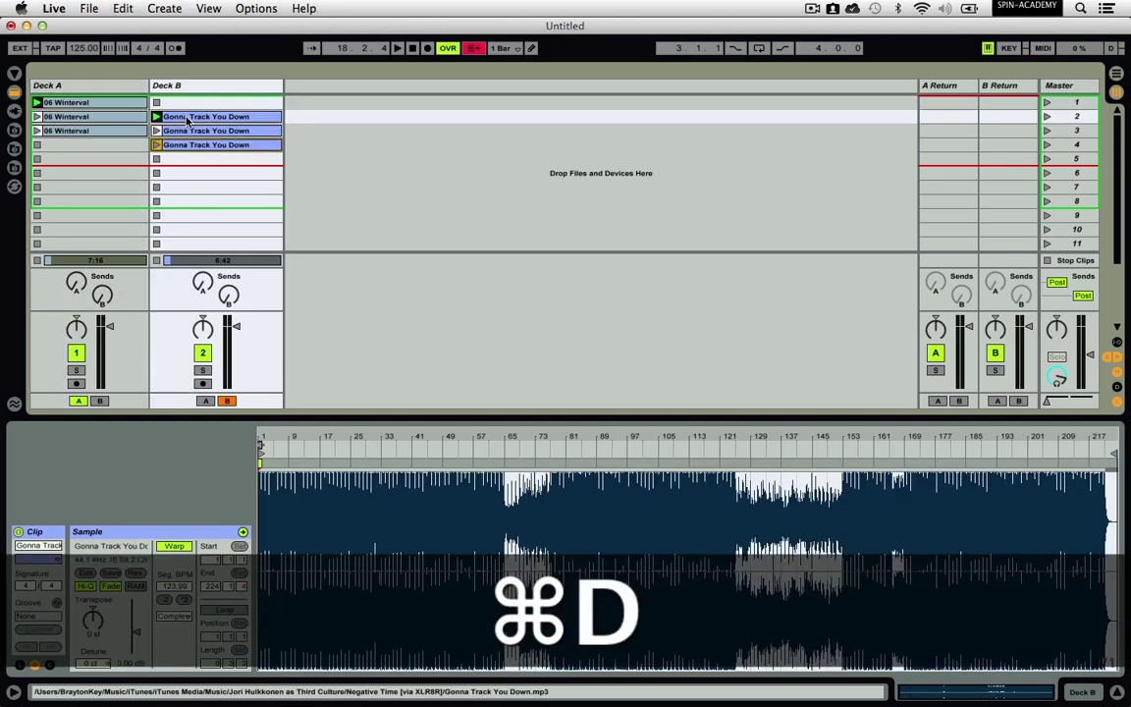
- Move the Start markers of the second and third Winterval copies progressively later
left_click(113, 119)
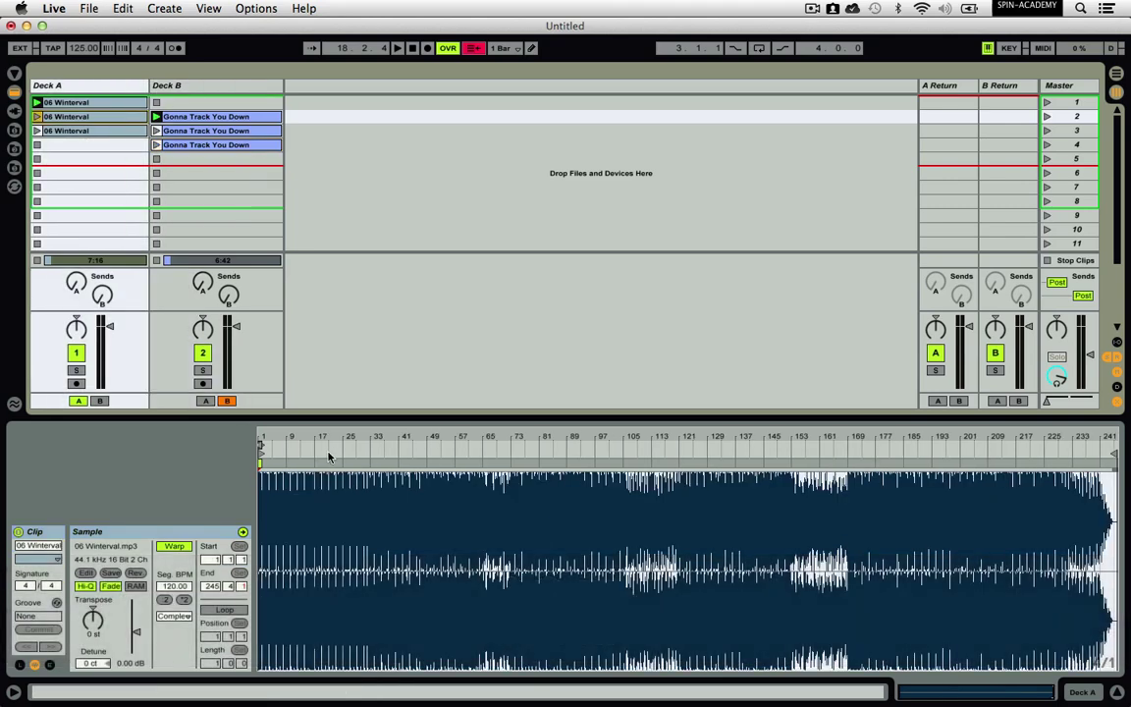
left_click_drag(261, 457, 422, 453)
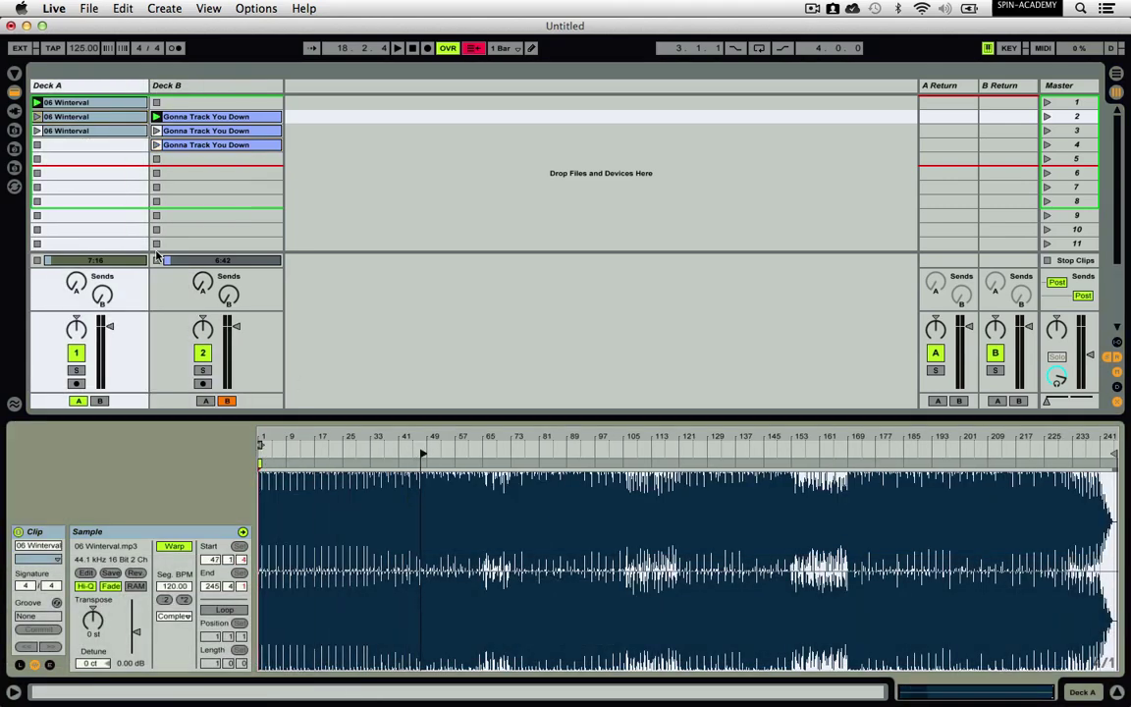
left_click(99, 134)
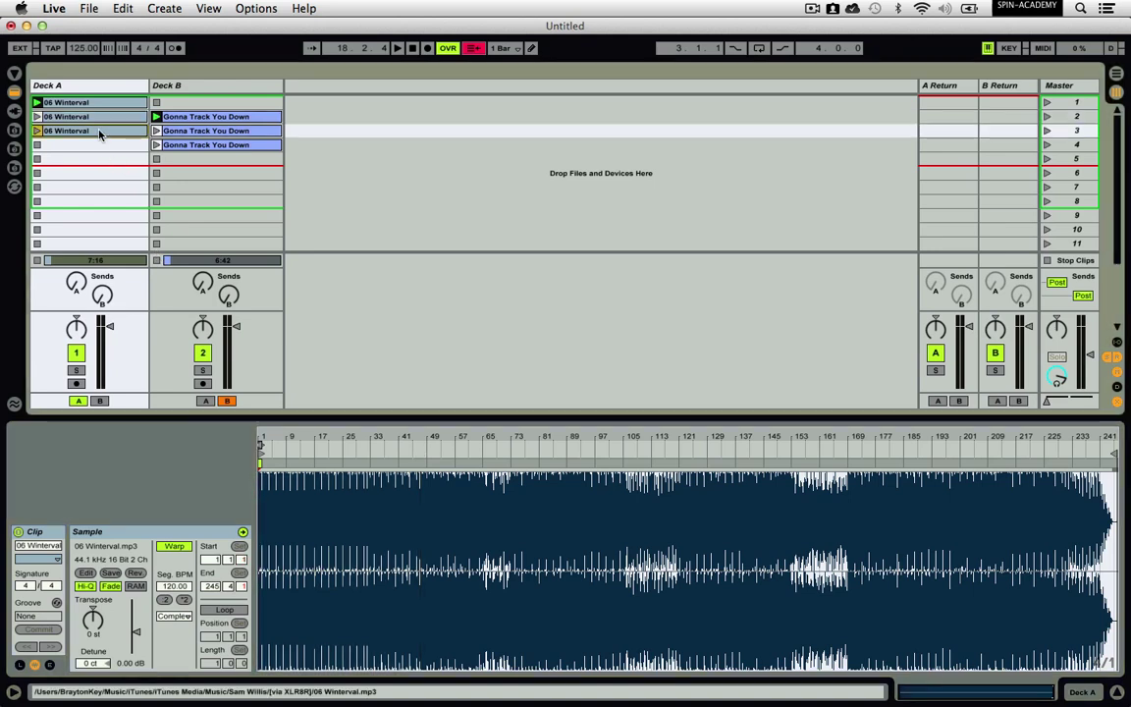
mouse_move(262, 455)
left_mouse_down()
mouse_move(795, 454)
mouse_move(799, 436)
left_mouse_up()
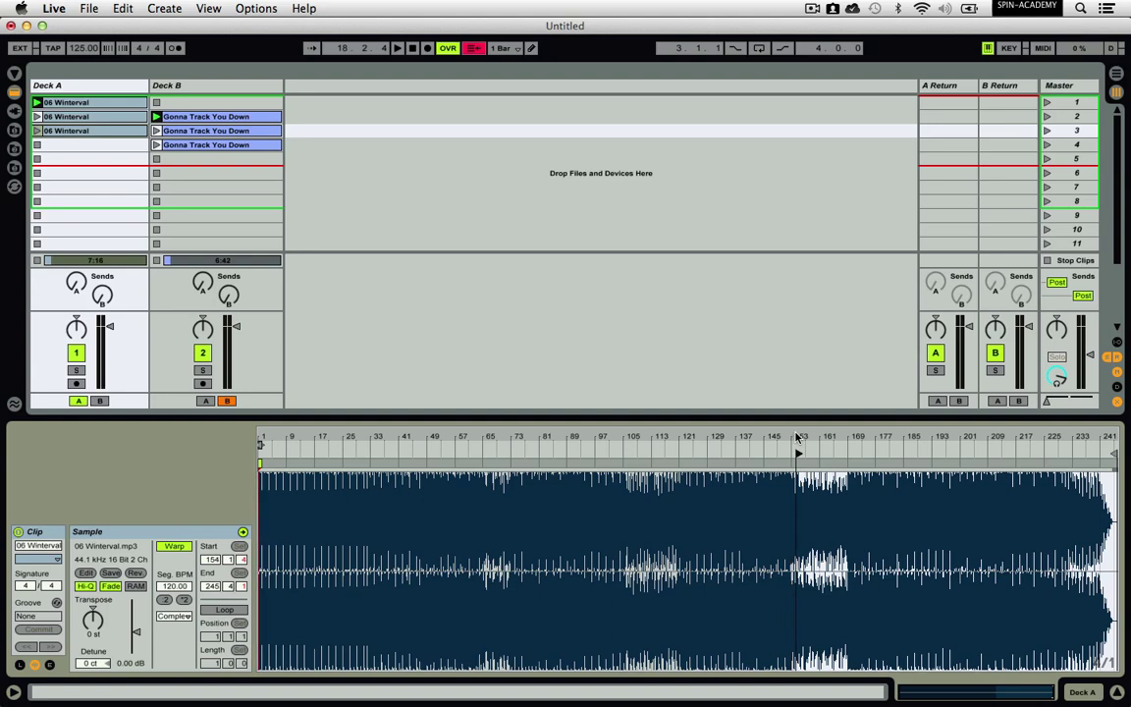
- Load the DJ Master Channel preset from Audio Effect Rack > Performance & DJ onto Deck A
left_click(14, 92)
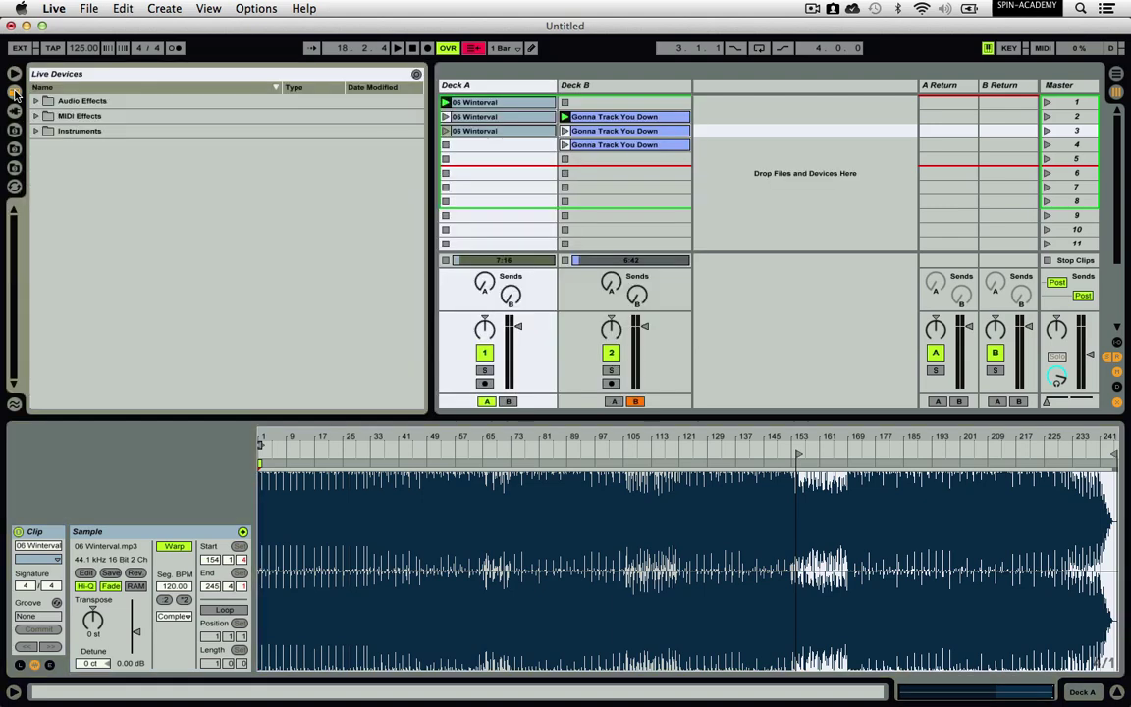
left_click(36, 101)
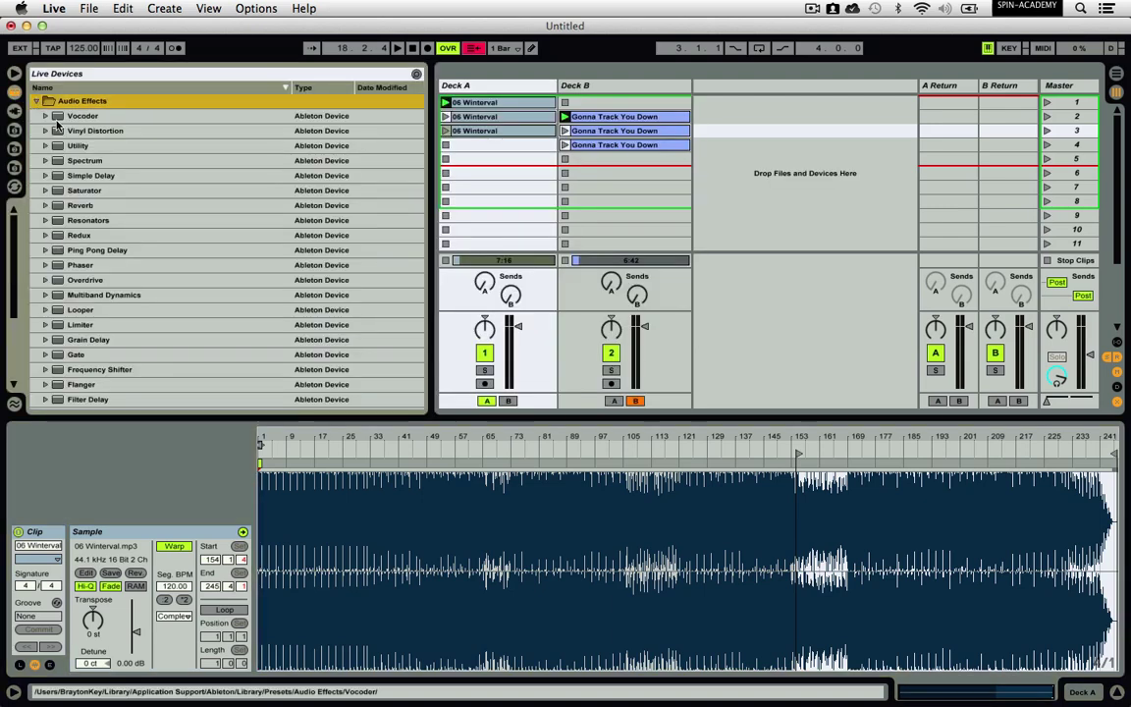
scroll(95, 183, "down", 10)
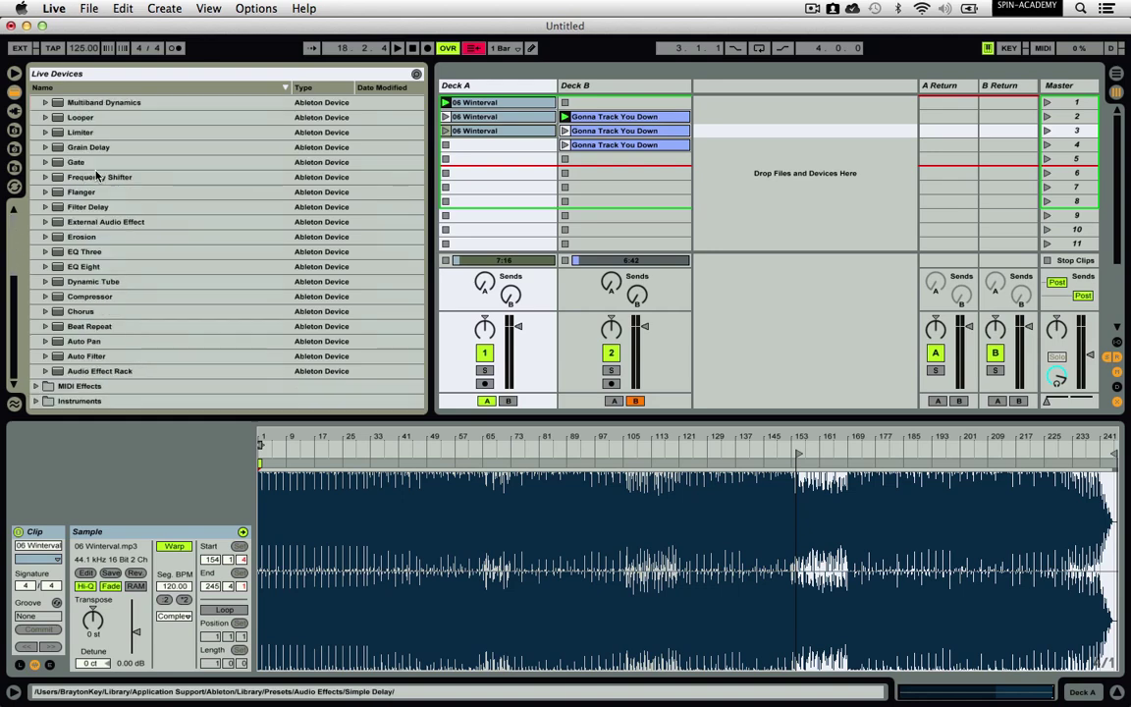
left_click(44, 371)
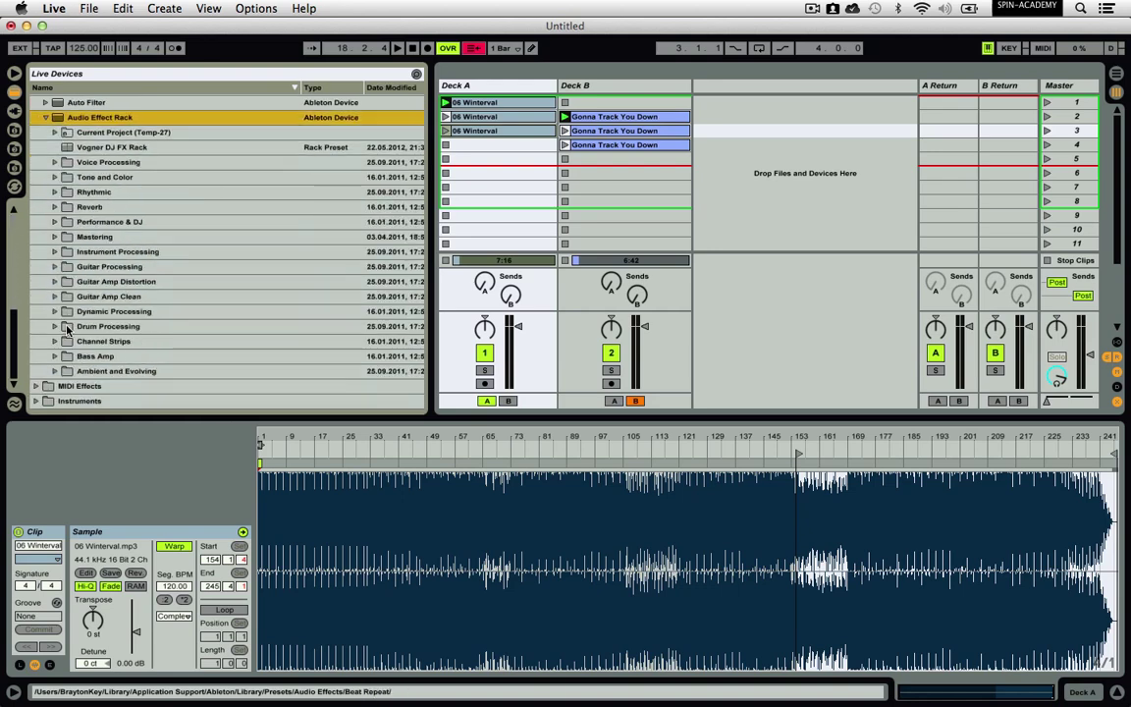
left_click(55, 223)
scroll(116, 282, "down", 6)
scroll(116, 283, "down", 15)
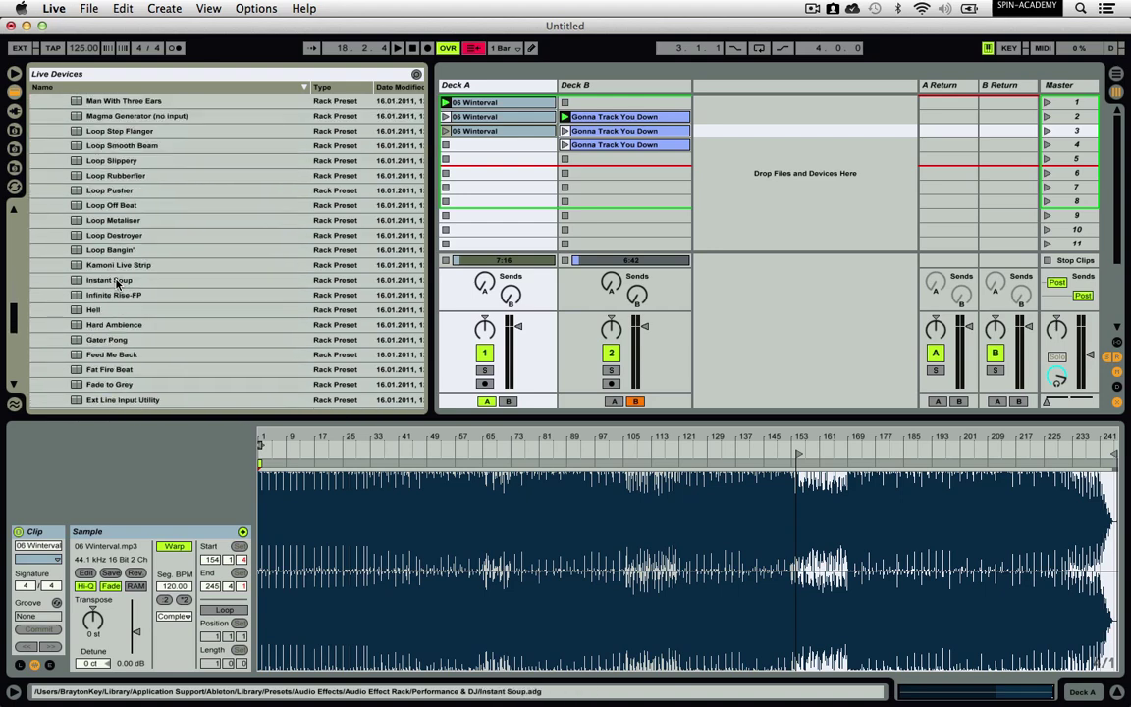
scroll(116, 283, "down", 3)
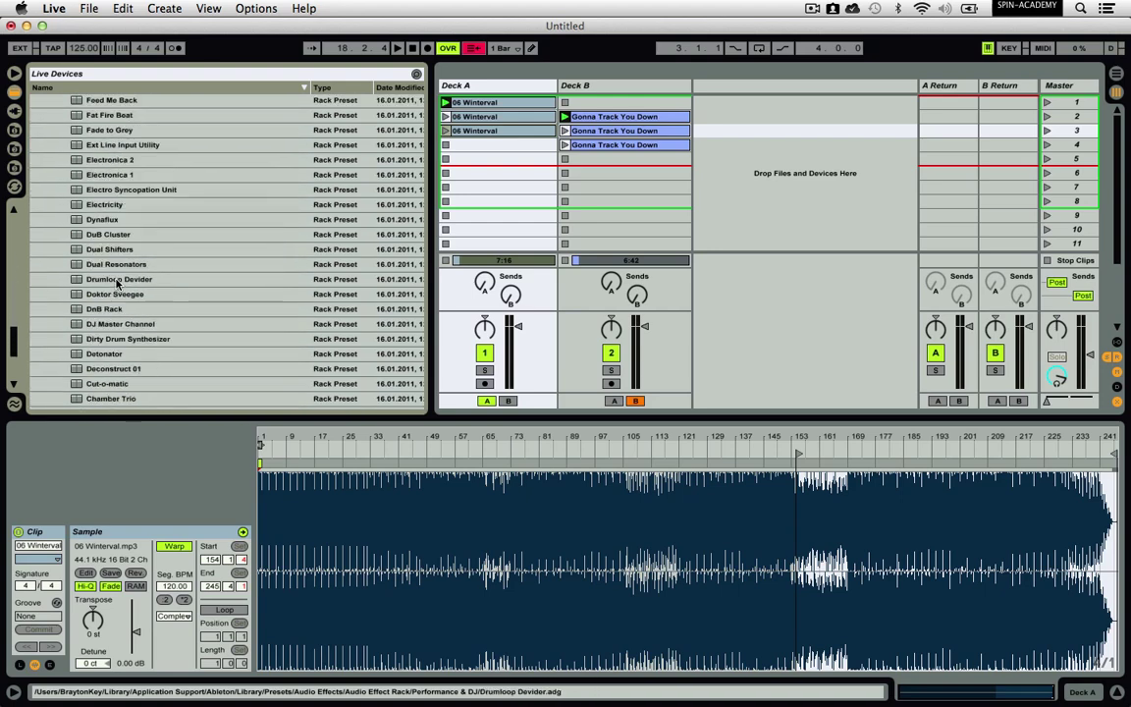
left_click(112, 323)
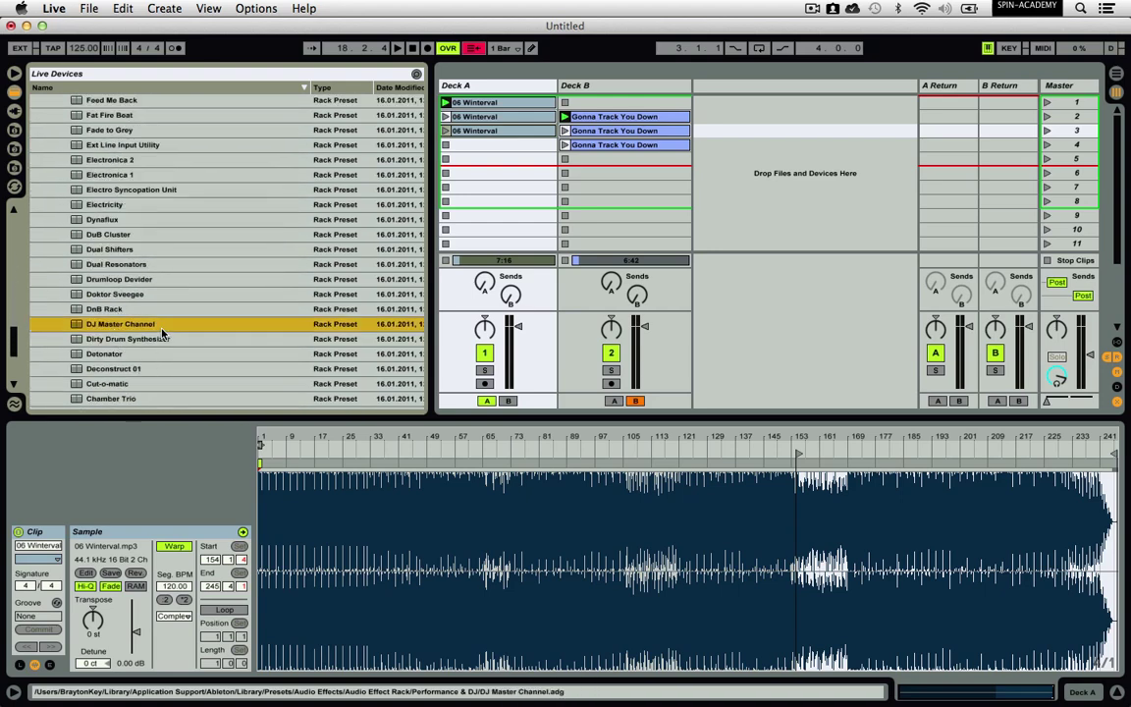
left_click_drag(79, 324, 467, 87)
- Load the selected DJ Master Channel preset onto the Deck B track
left_click(78, 323)
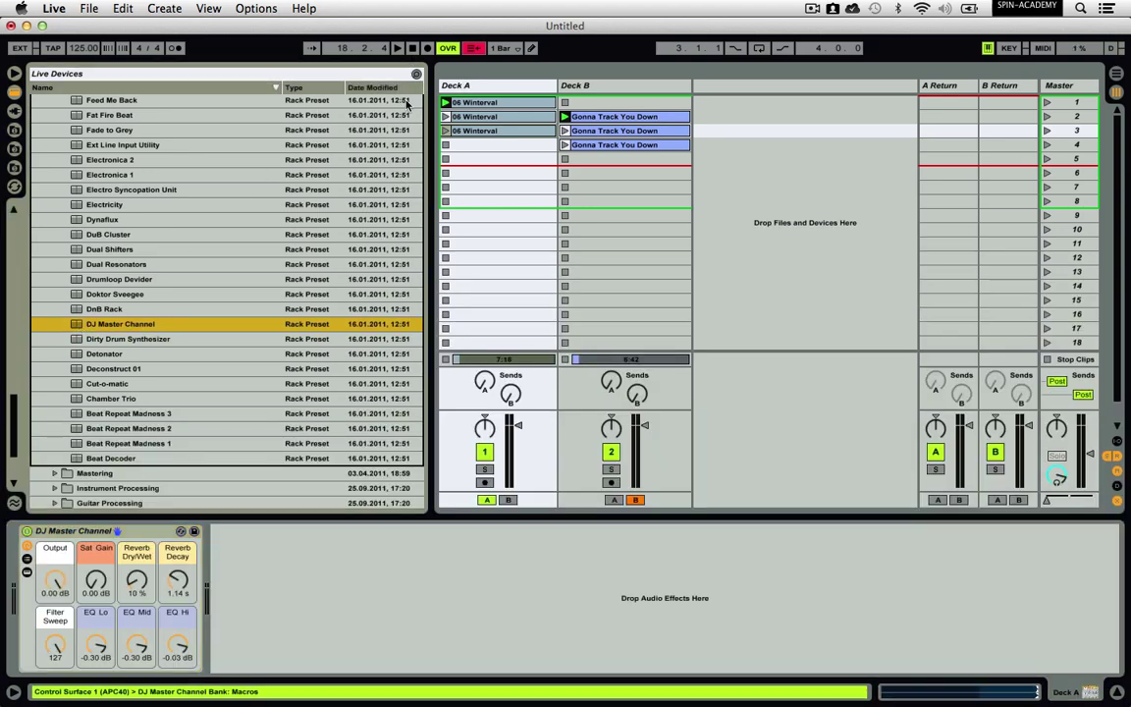
scroll(408, 104, "up", 2)
left_click(596, 90)
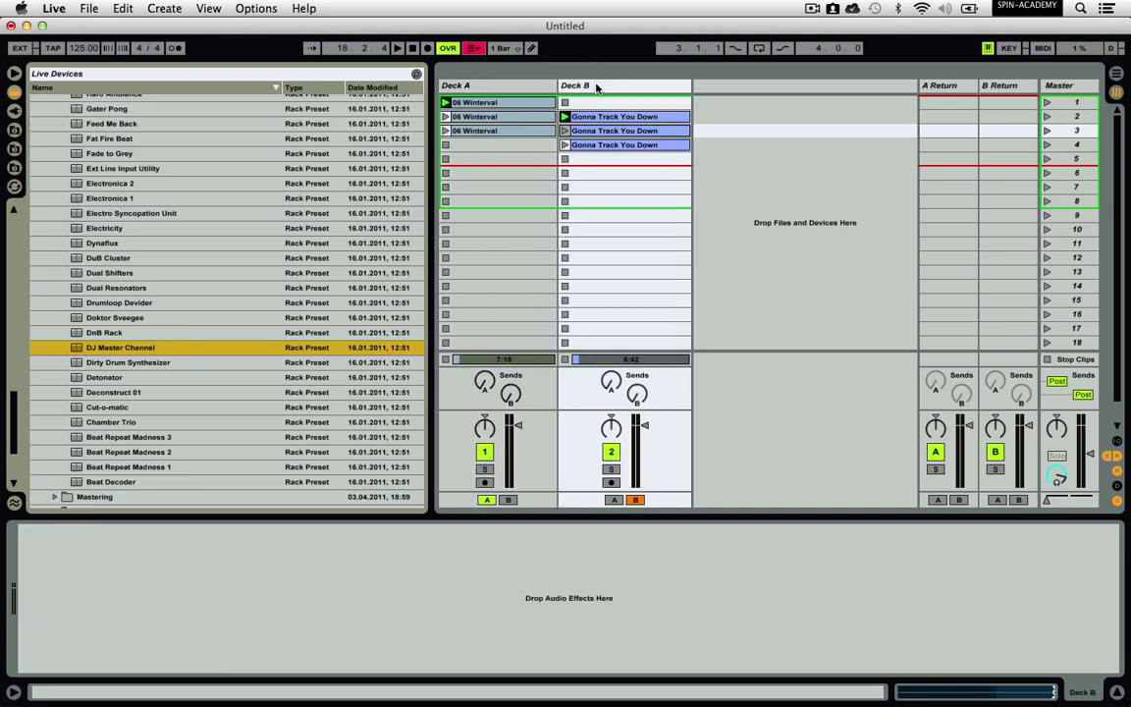
key("Return")
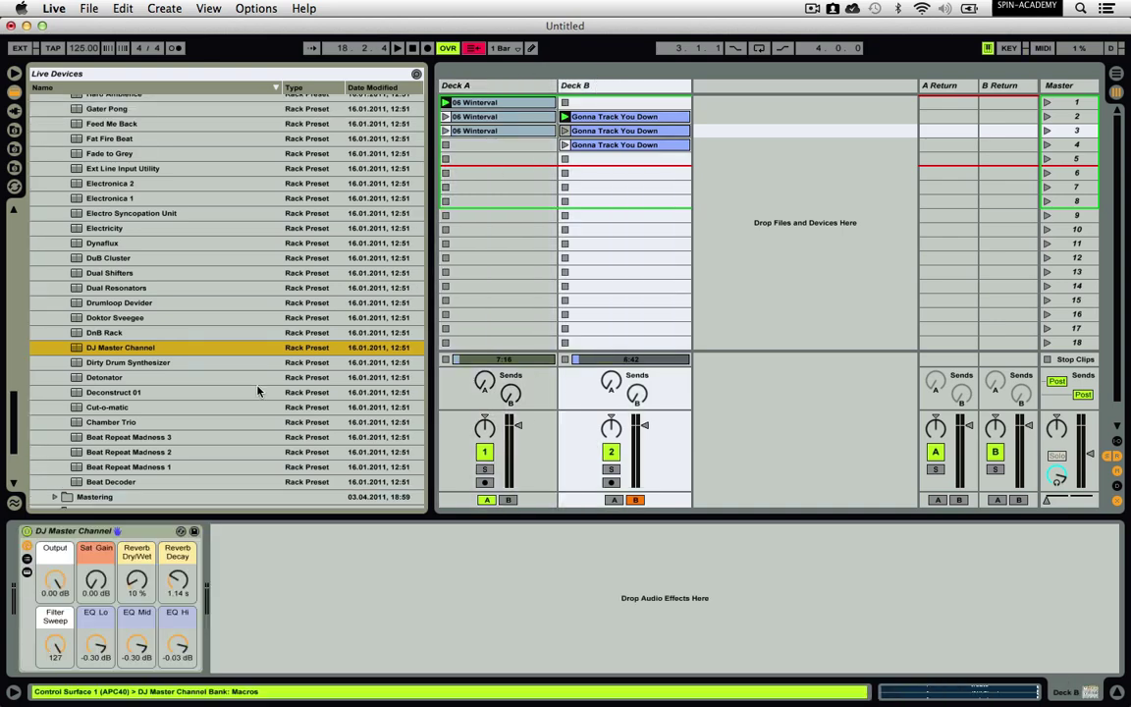